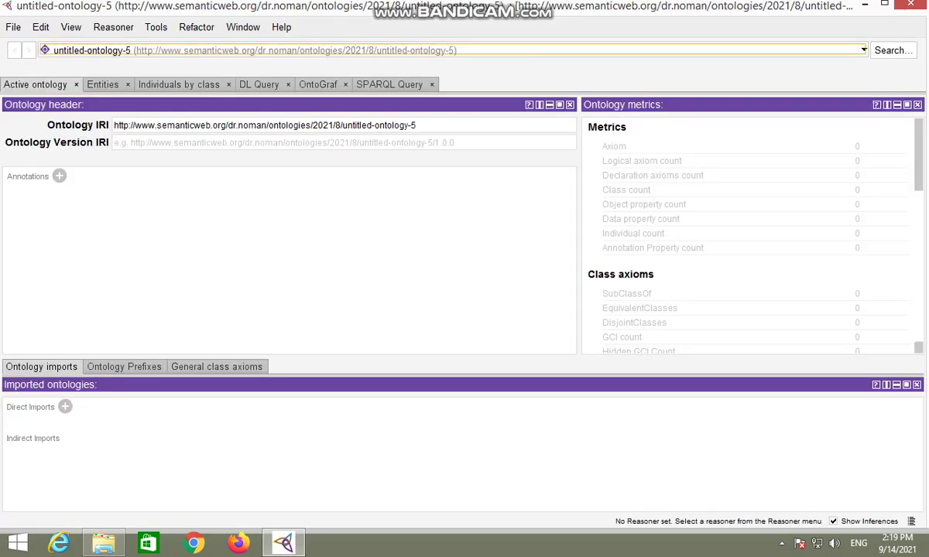
- Open the existing ontology file ontology.owl from the Downloads folder
click(13, 27)
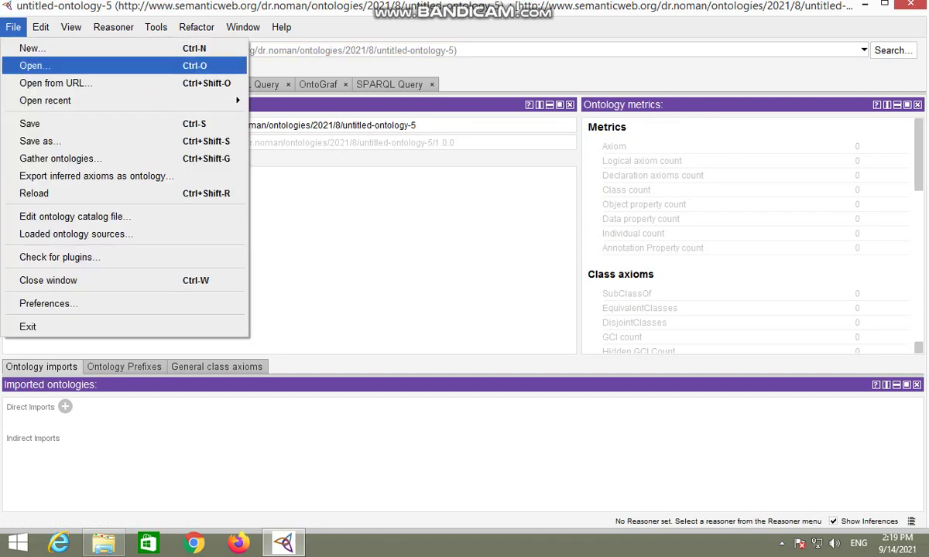
click(35, 65)
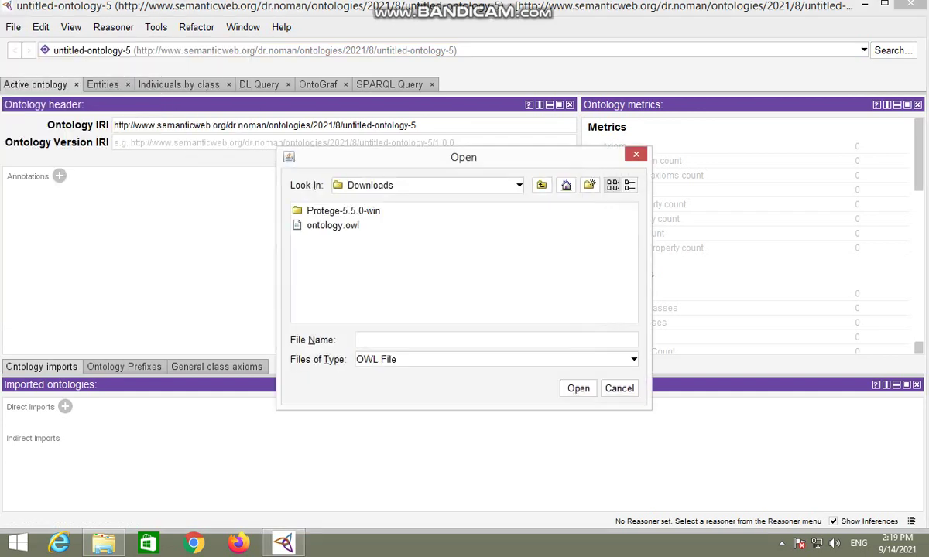
click(333, 226)
click(578, 389)
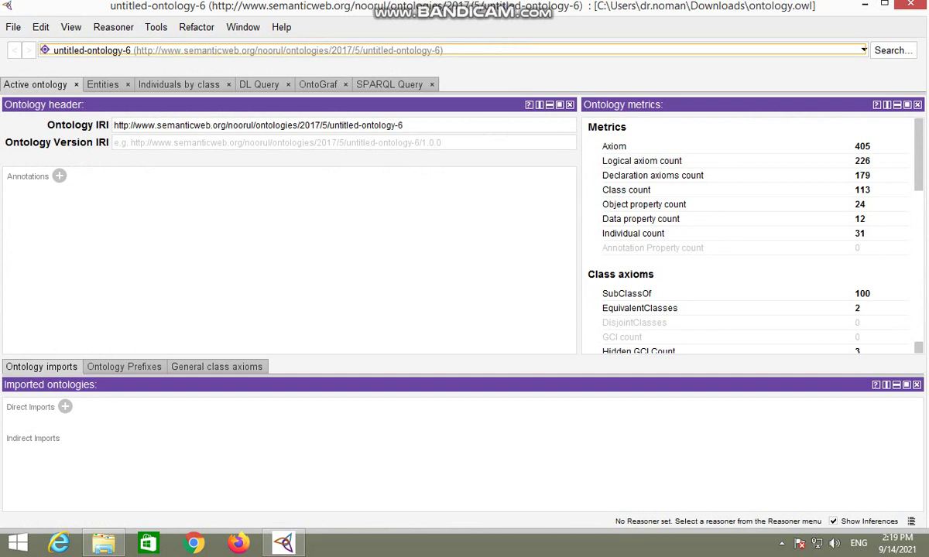
- Examine the class hierarchy under owl:Thing, expanding the Person, Muqtadee, Pillar and Place classes
click(103, 85)
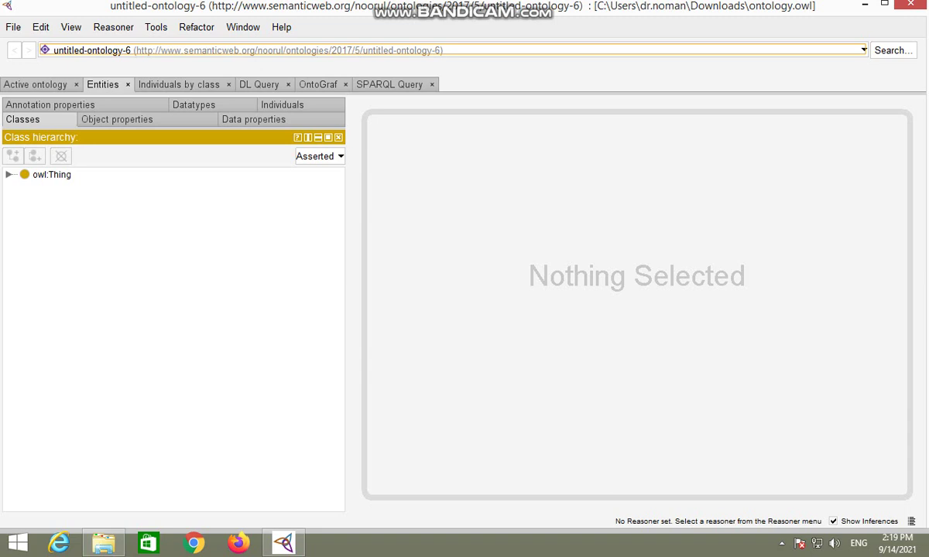
click(9, 175)
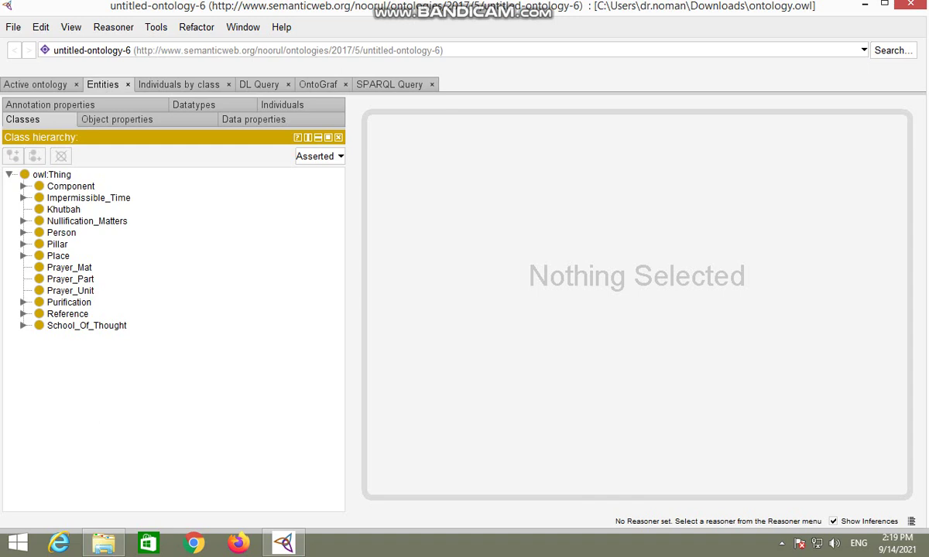
click(24, 233)
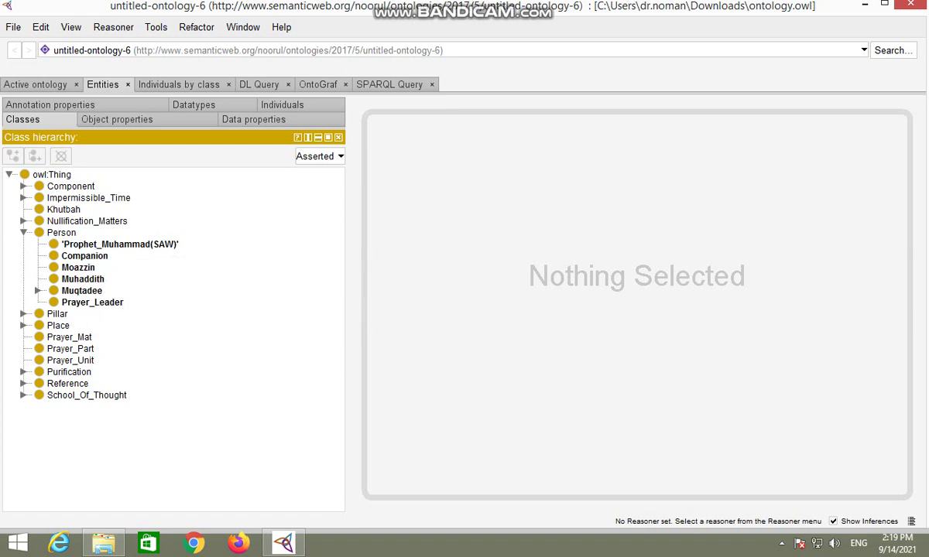
click(37, 290)
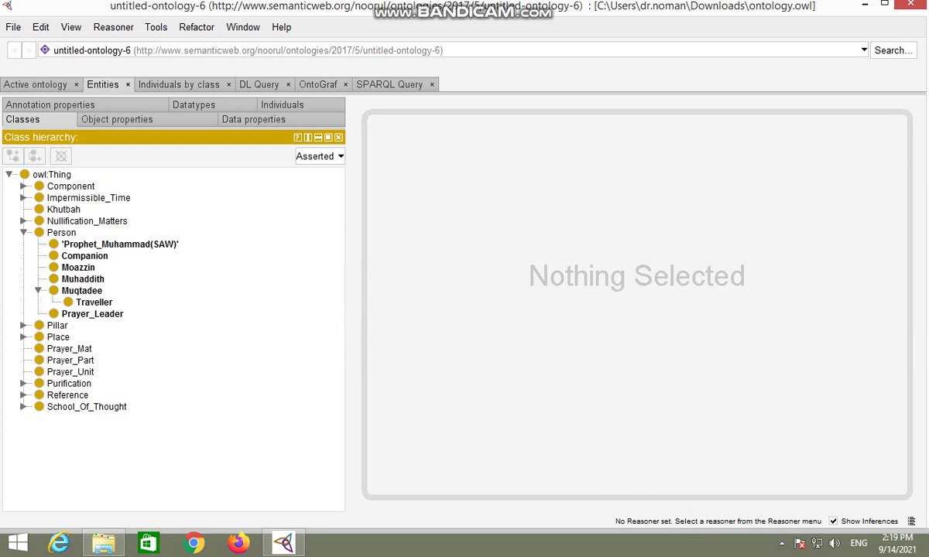
click(24, 325)
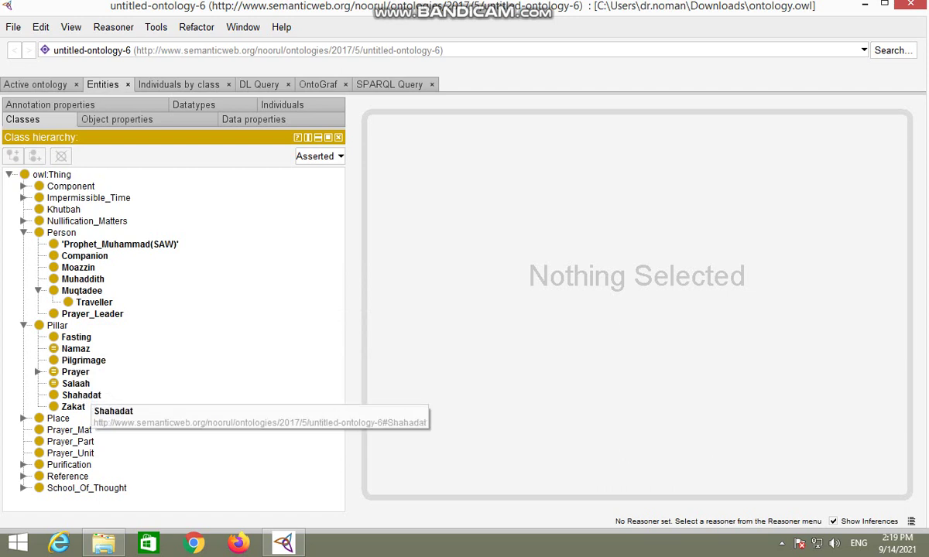
click(23, 418)
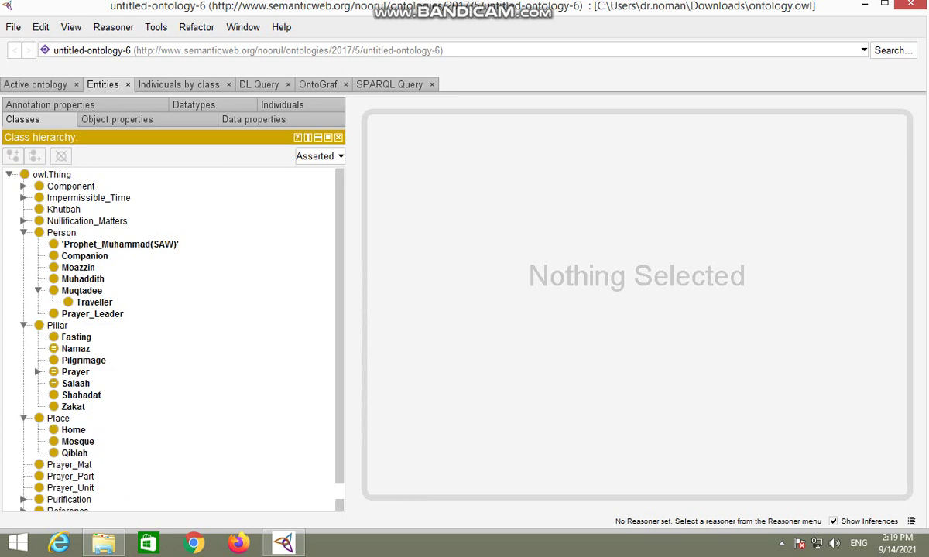
- Examine the subclasses of Prayer, including its Invocational_Prayer, Situational_Prayer and Special_Prayer branches, and expand the Purification class
click(37, 372)
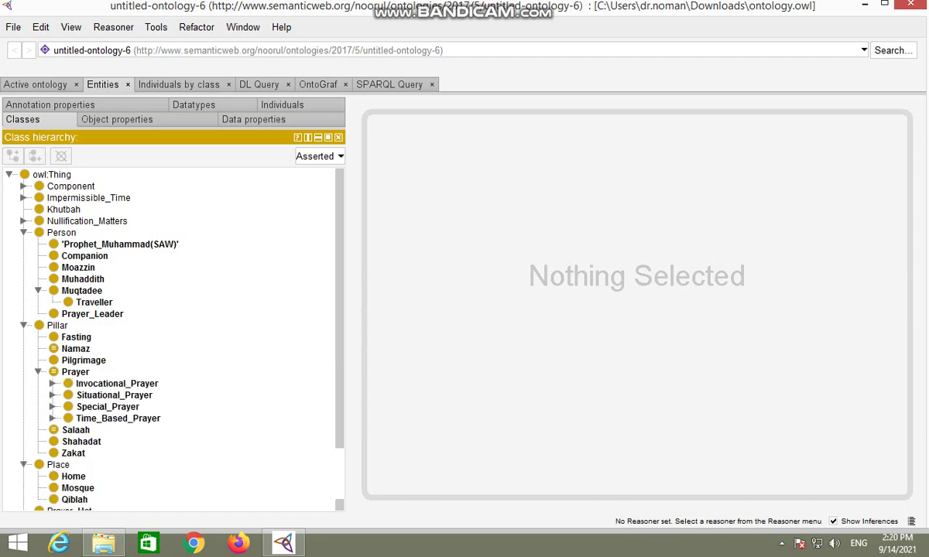
click(52, 384)
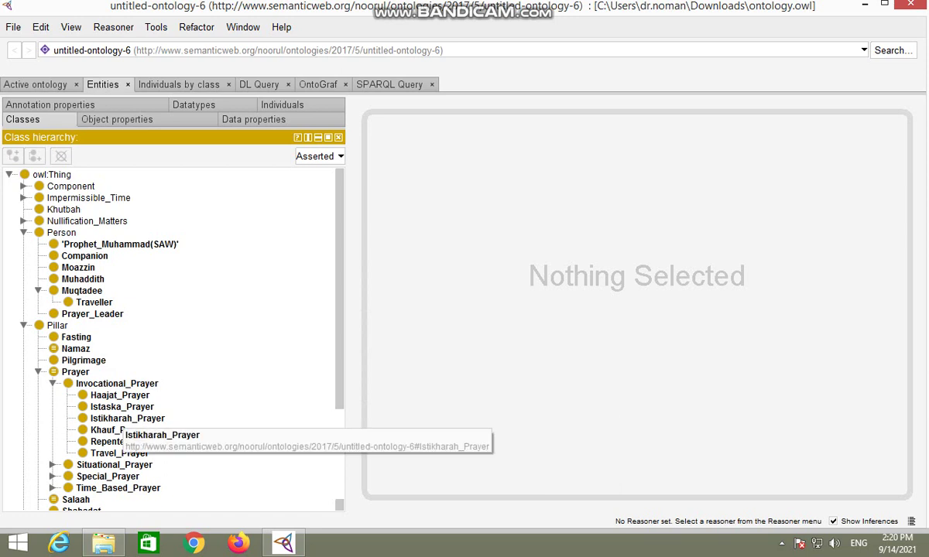
scroll(170, 340, down, 1)
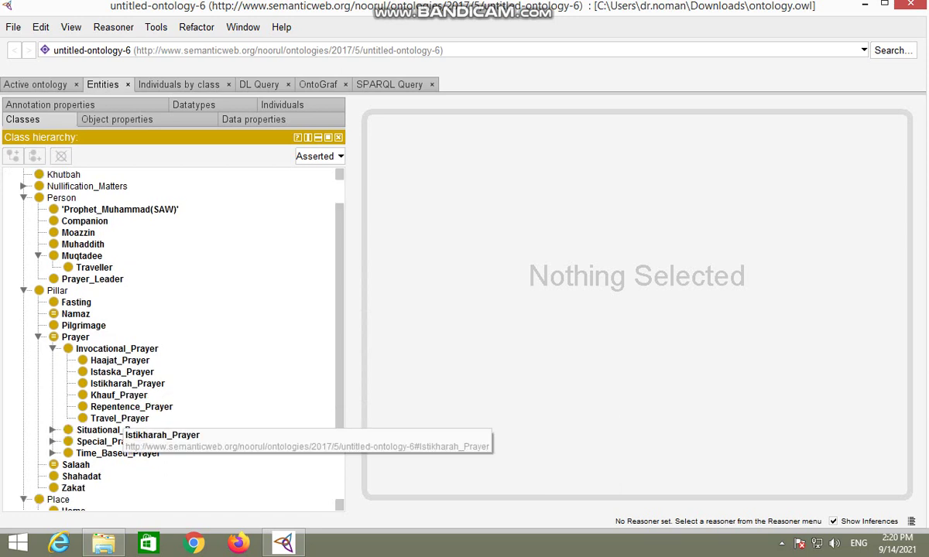
scroll(171, 341, down, 1)
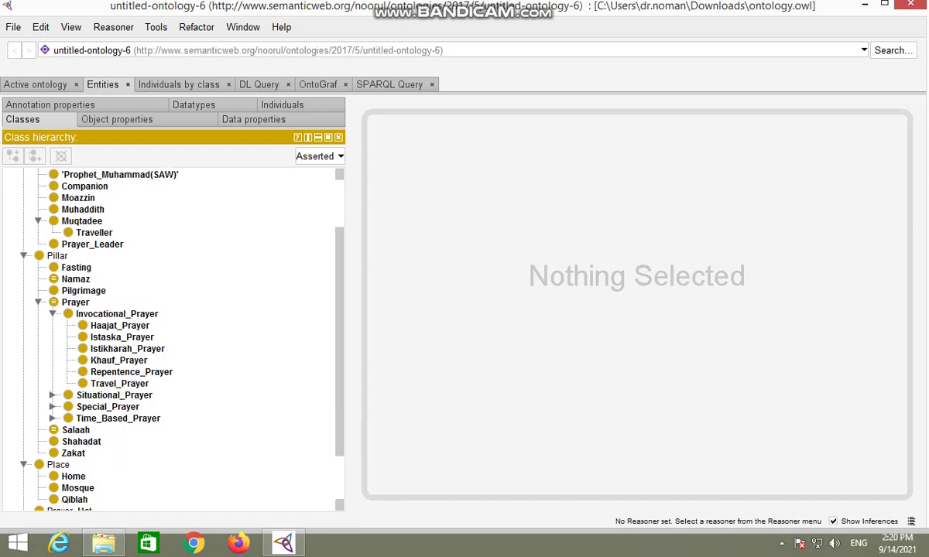
click(52, 395)
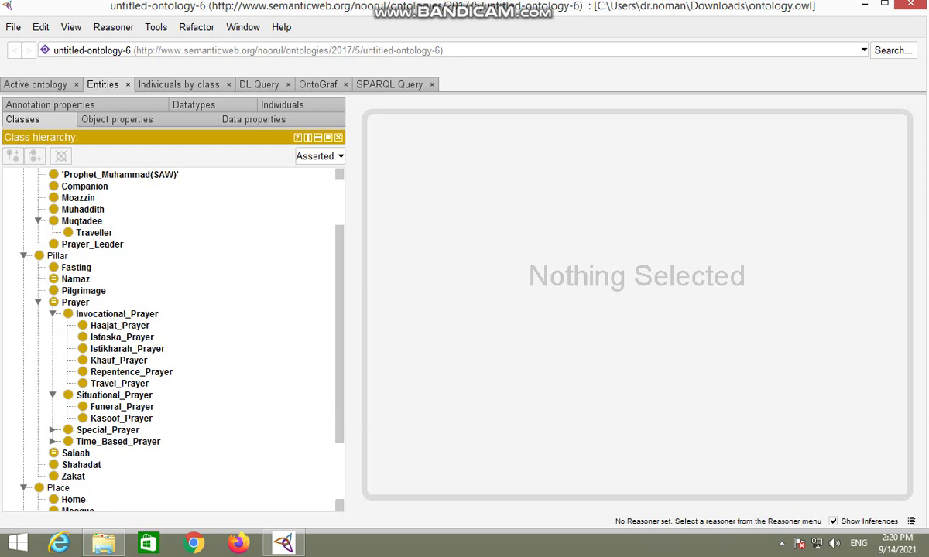
click(52, 430)
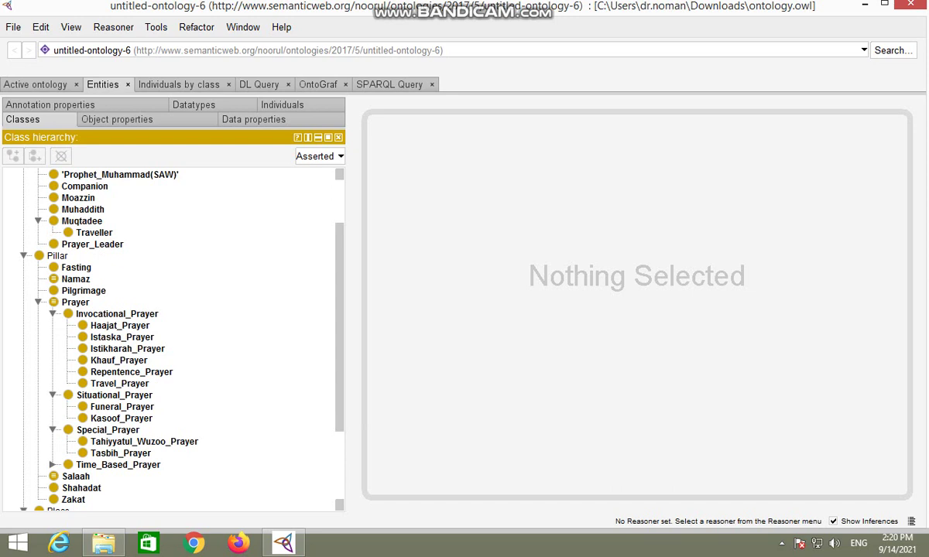
scroll(124, 421, down, 3)
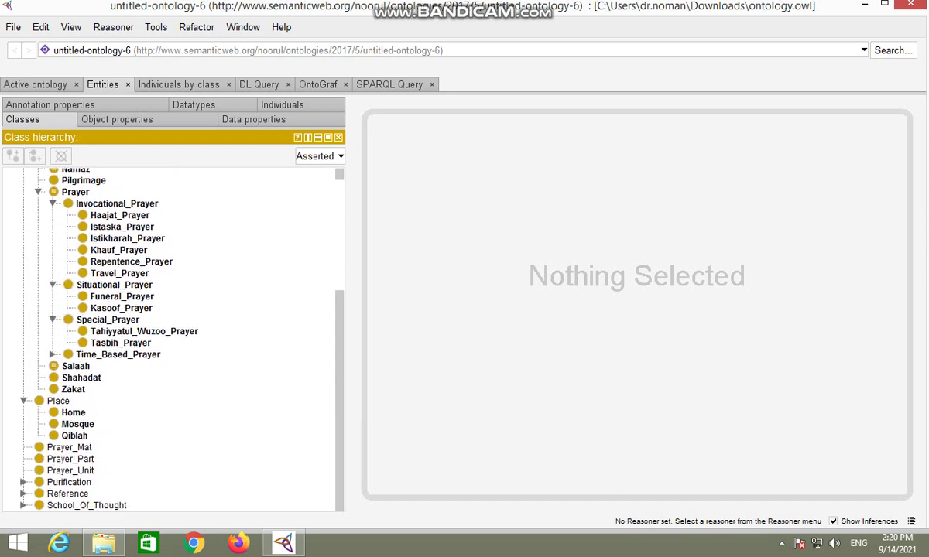
click(23, 482)
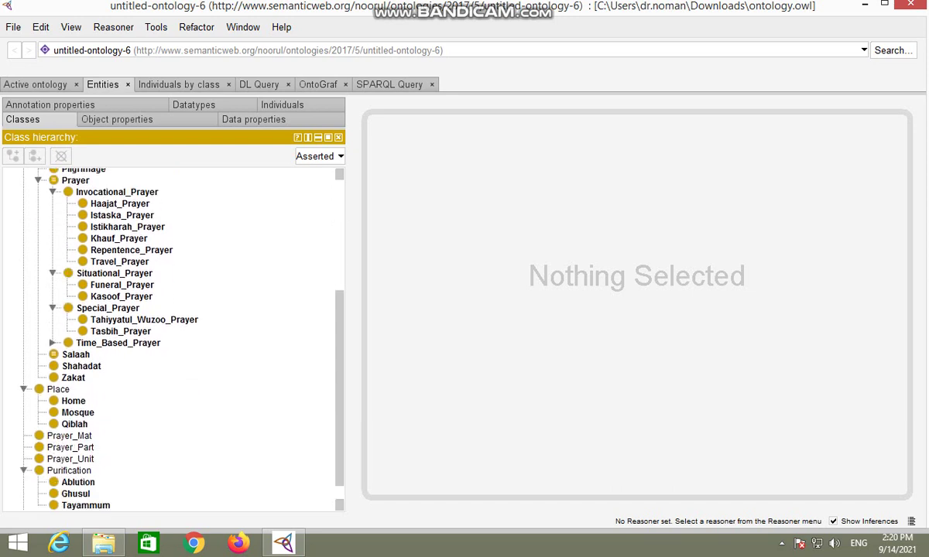
- Examine the data property hierarchy with nature, reference and quranic expanded, and the object property hierarchy with nullifies expanded
click(254, 120)
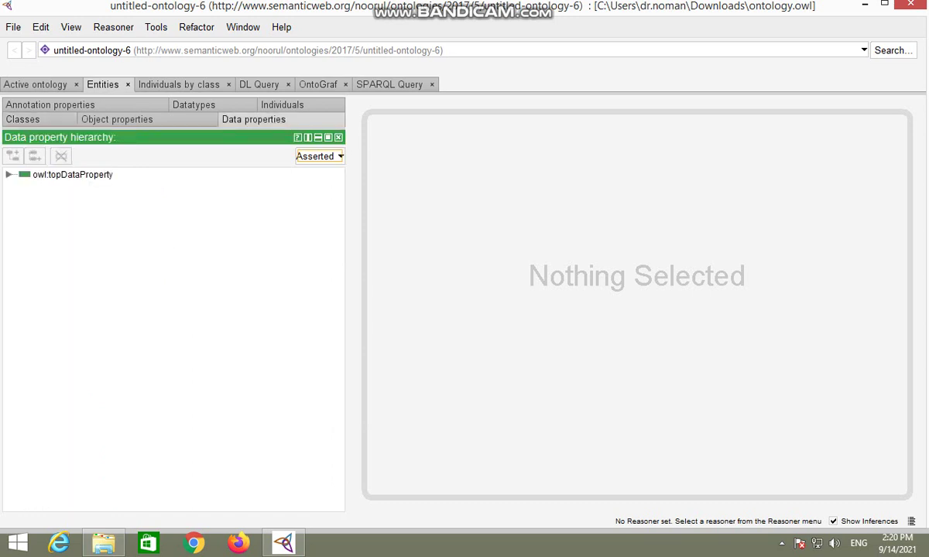
click(8, 175)
click(23, 198)
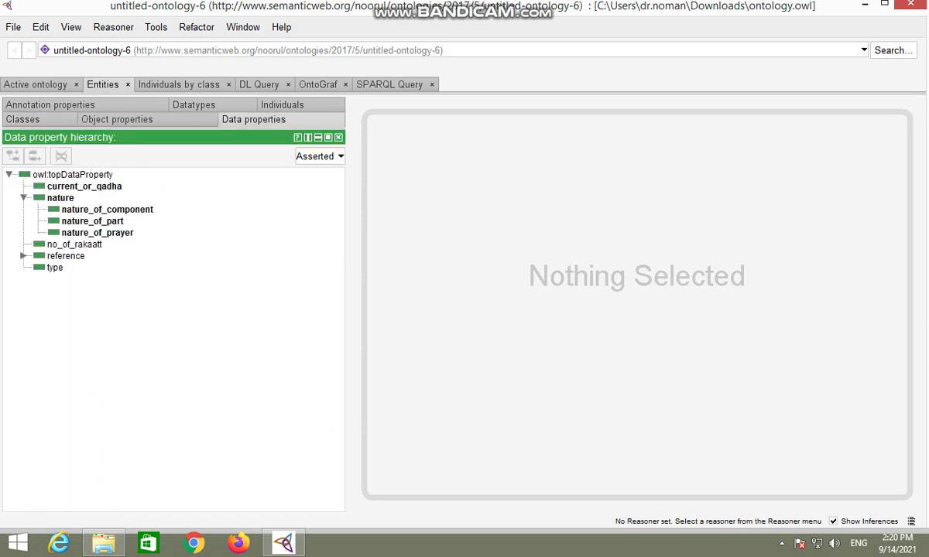
click(23, 257)
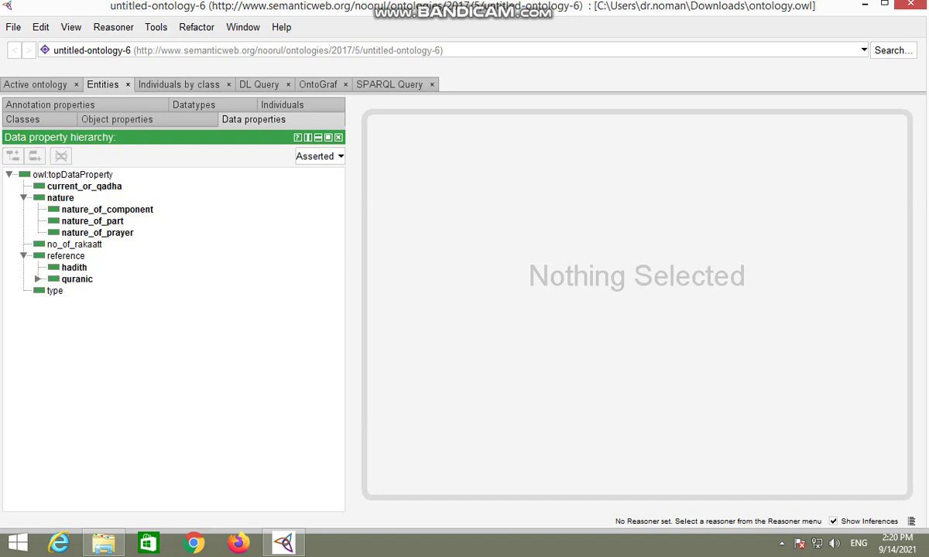
click(38, 280)
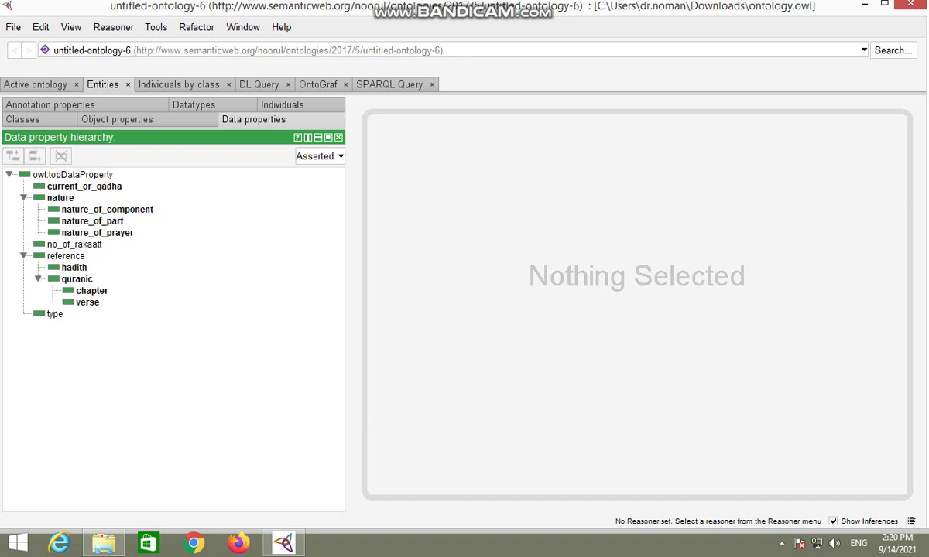
drag(73, 268, 78, 295)
click(117, 119)
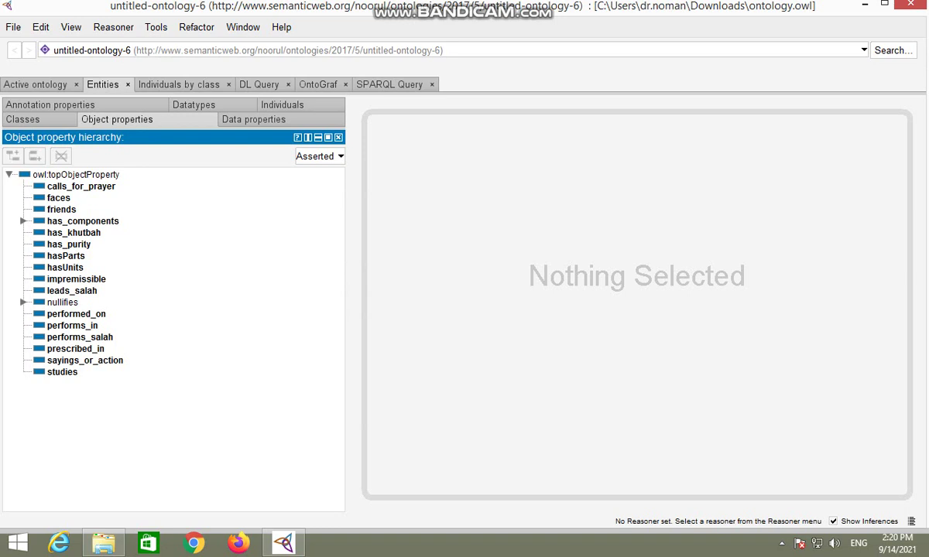
click(23, 303)
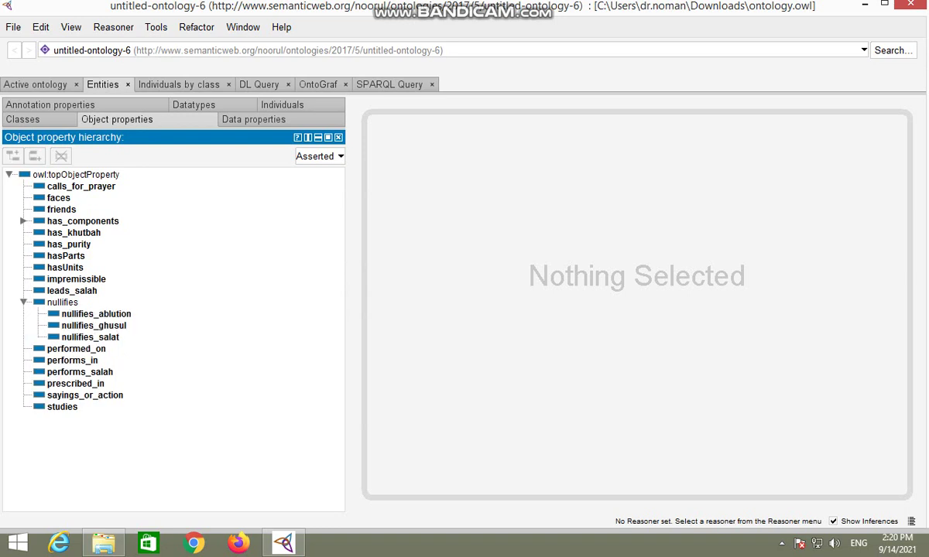
- Remove the SPARQL Query tab from the workspace
click(243, 27)
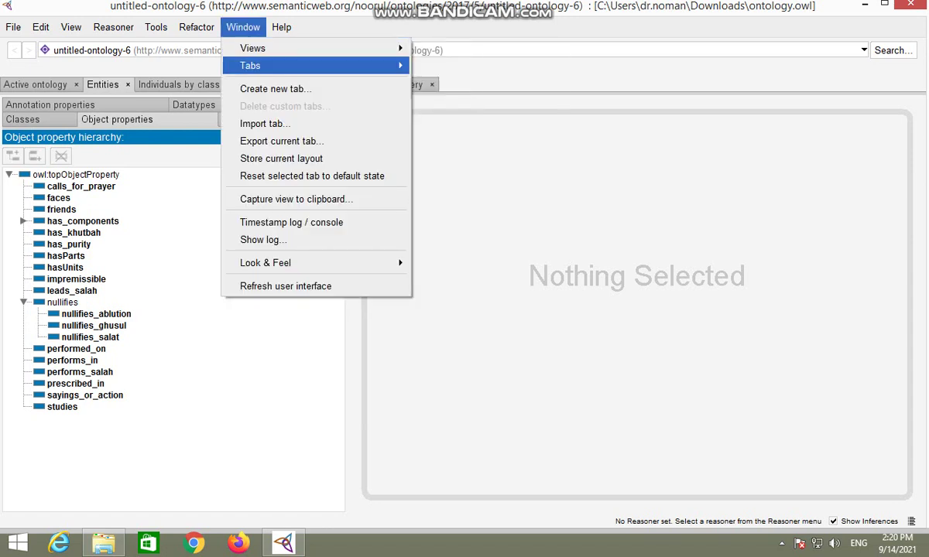
mouse_move(255, 66)
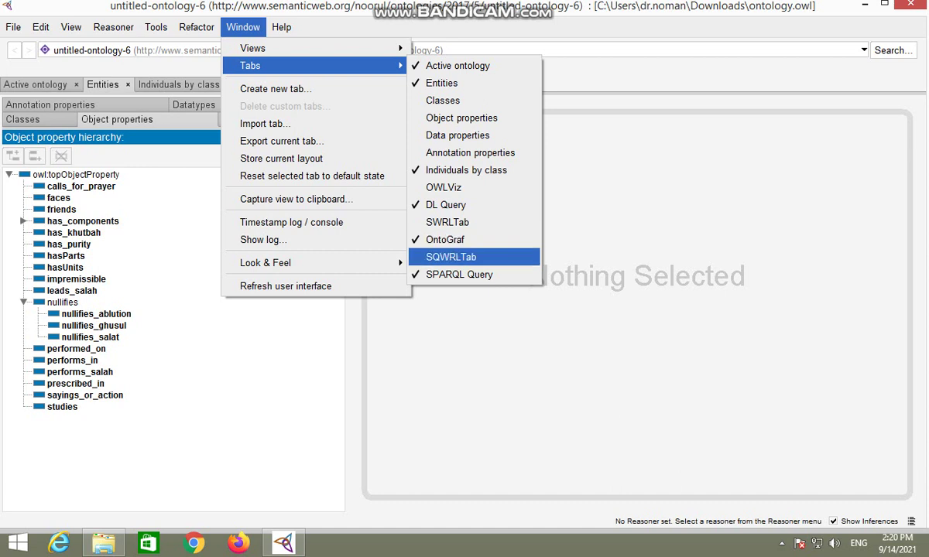
click(459, 274)
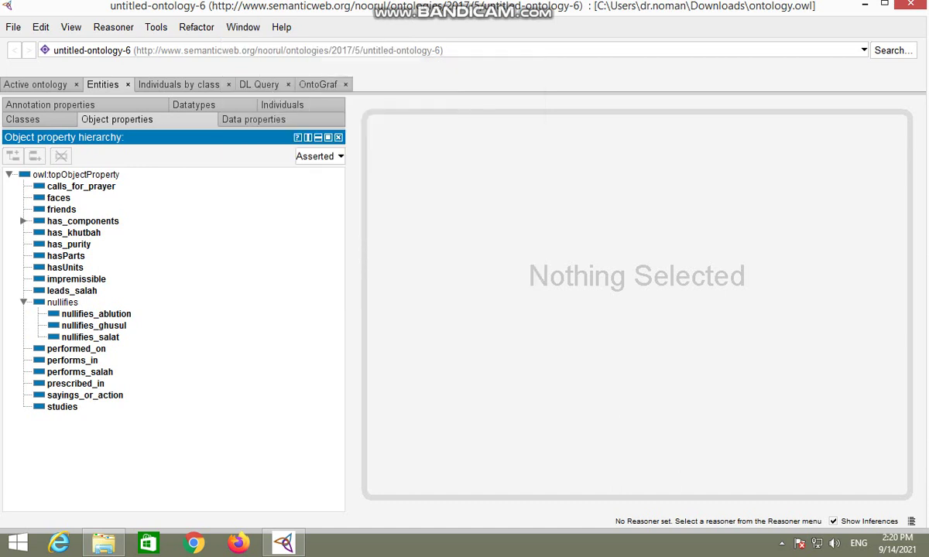
- Enable the SPARQL Query tab in the workspace and run its default rdfs:subClassOf query
click(243, 28)
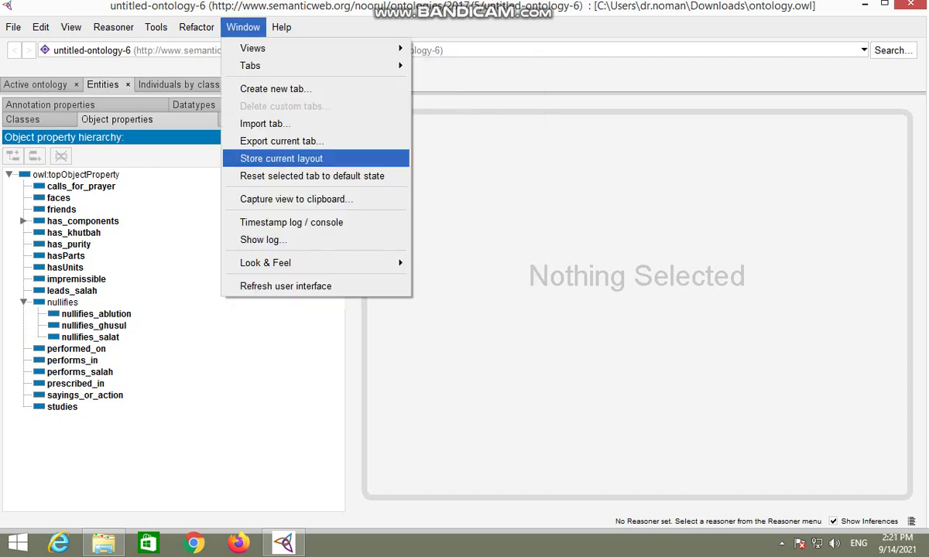
mouse_move(251, 66)
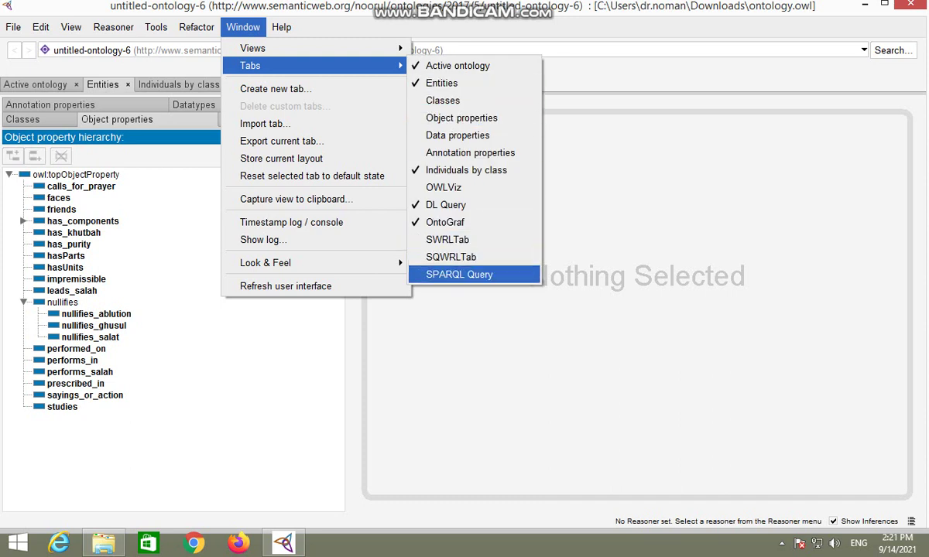
click(459, 274)
click(390, 84)
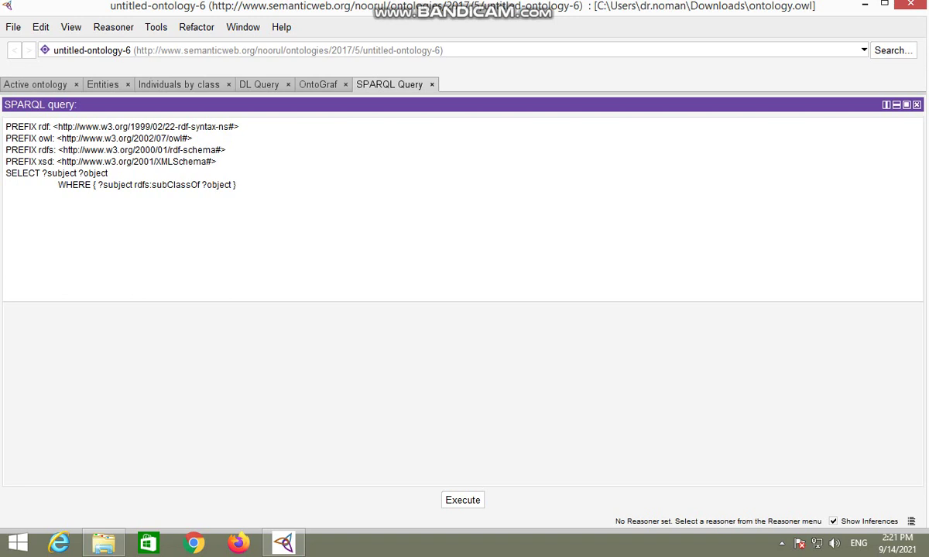
click(462, 500)
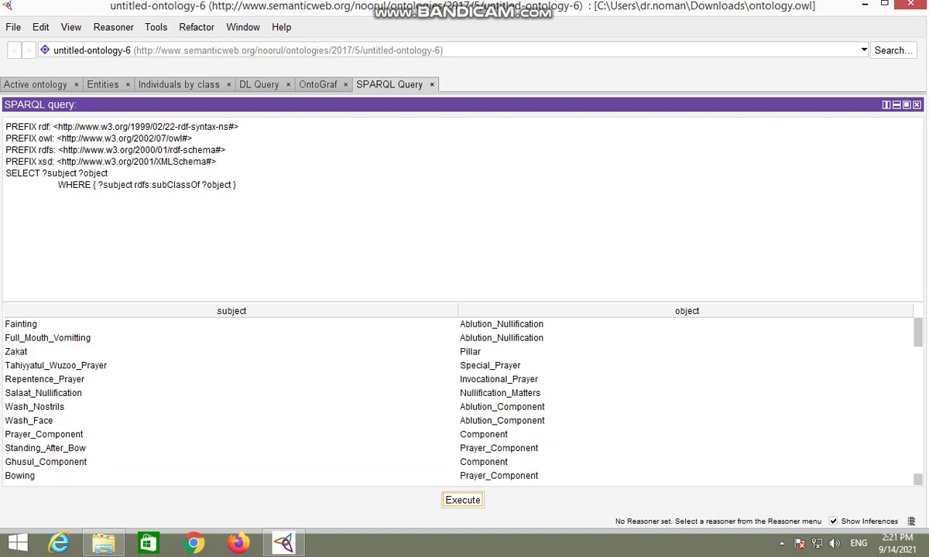
- Replace rdfs:subClassOf with ?predicate in the query, change the selected variables to *, and run it
click(79, 173)
click(134, 185)
drag(135, 185, 199, 185)
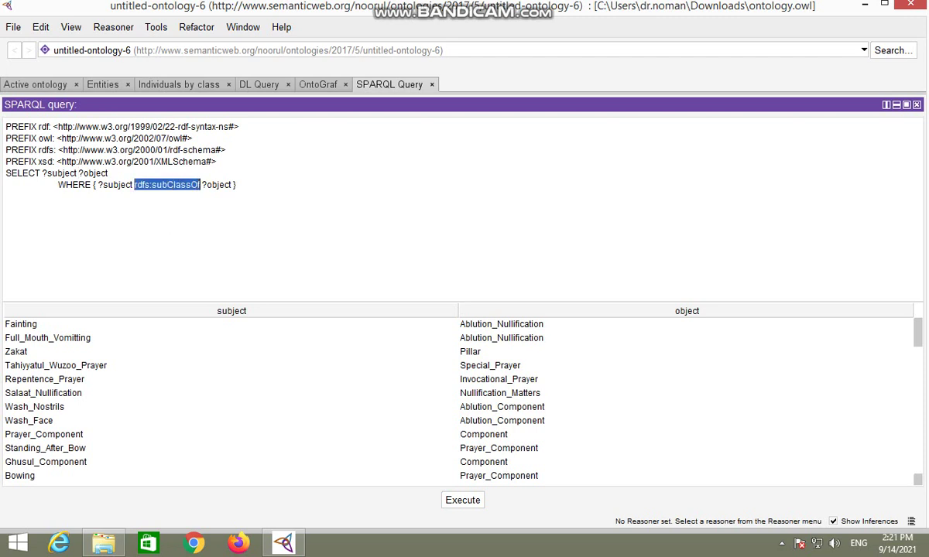
text(?predicate)
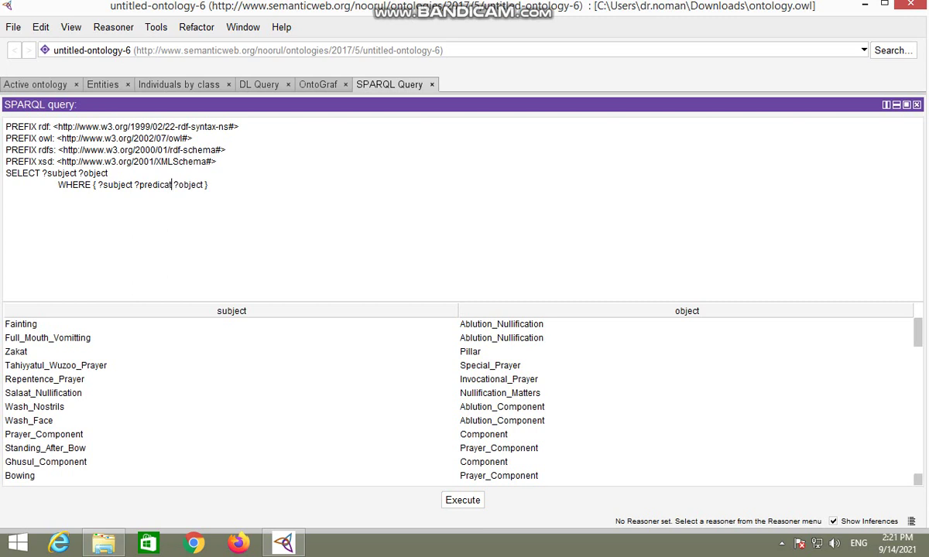
drag(108, 173, 43, 174)
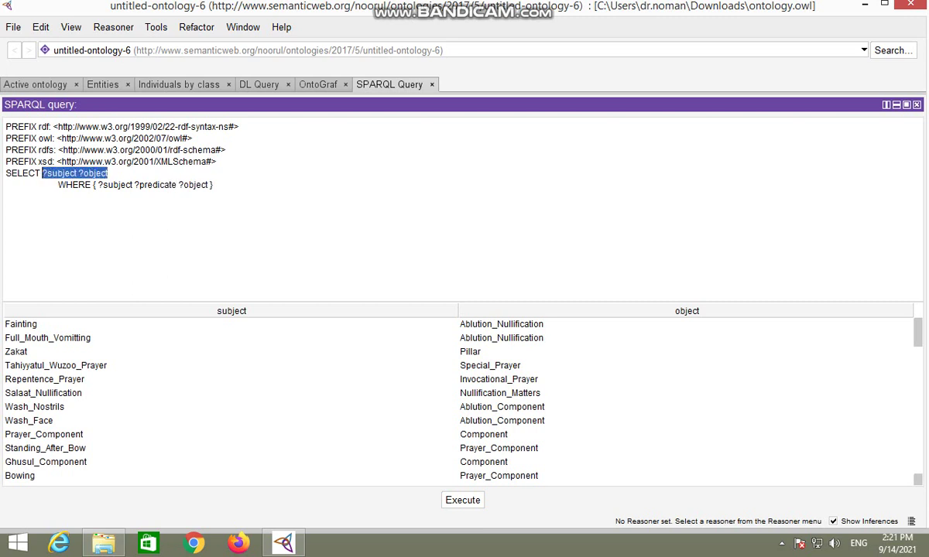
text(*)
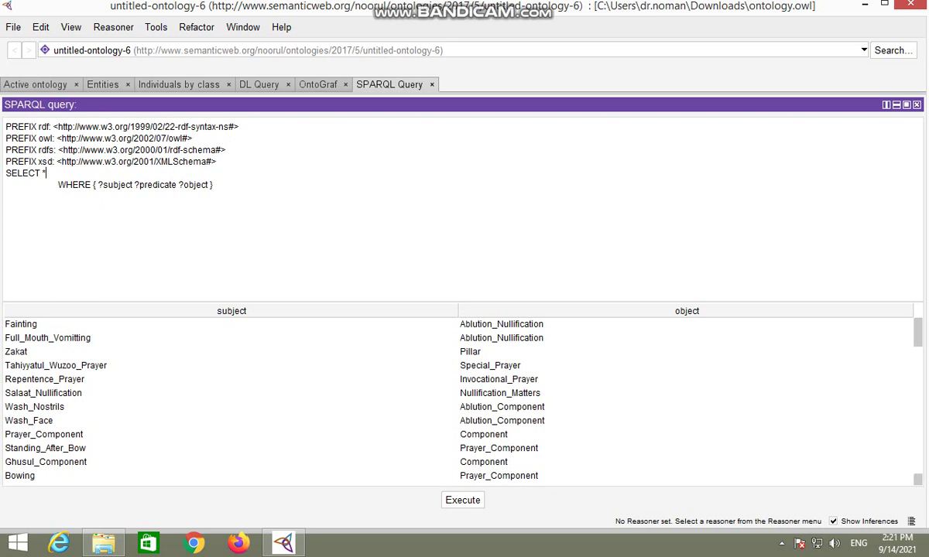
click(462, 500)
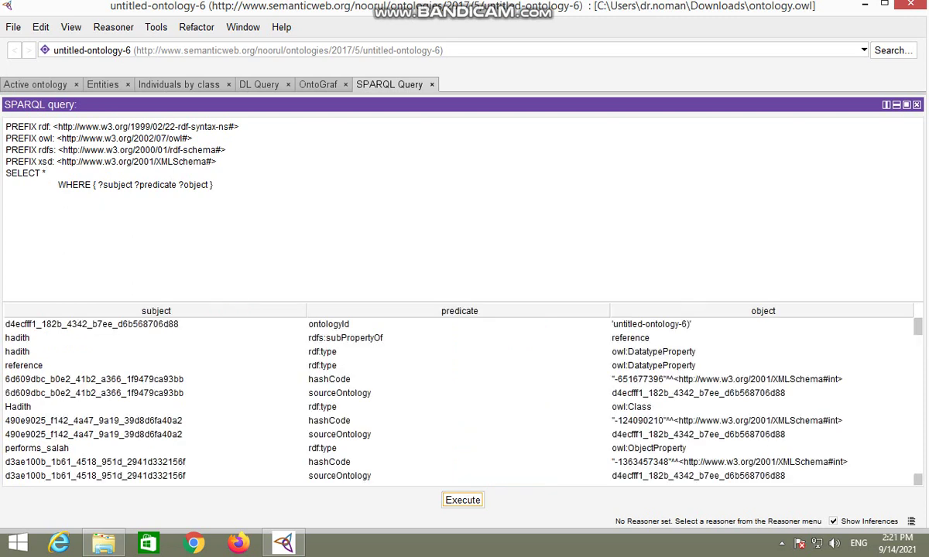
- Add a prefix O to the query, using the ontology IRI copied from the ontology header
scroll(464, 398, down, 15)
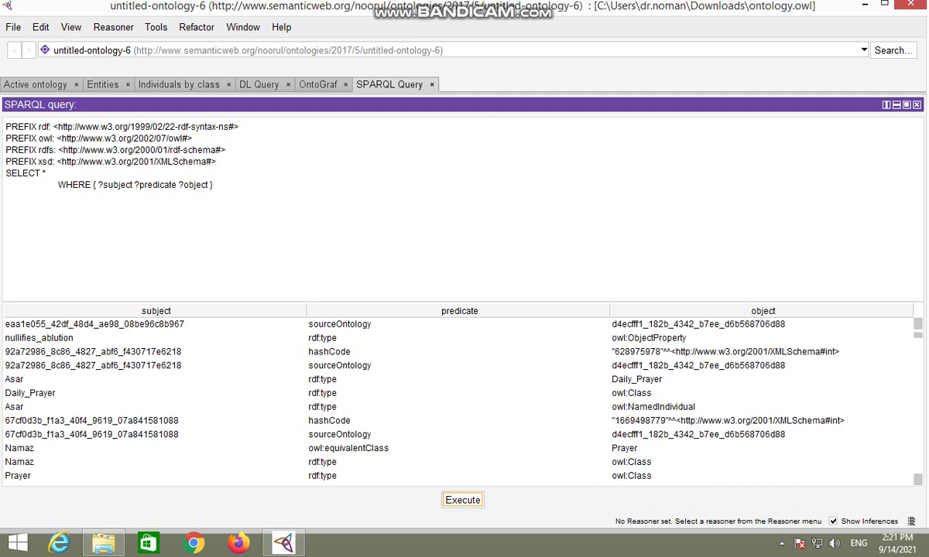
scroll(464, 399, down, 6)
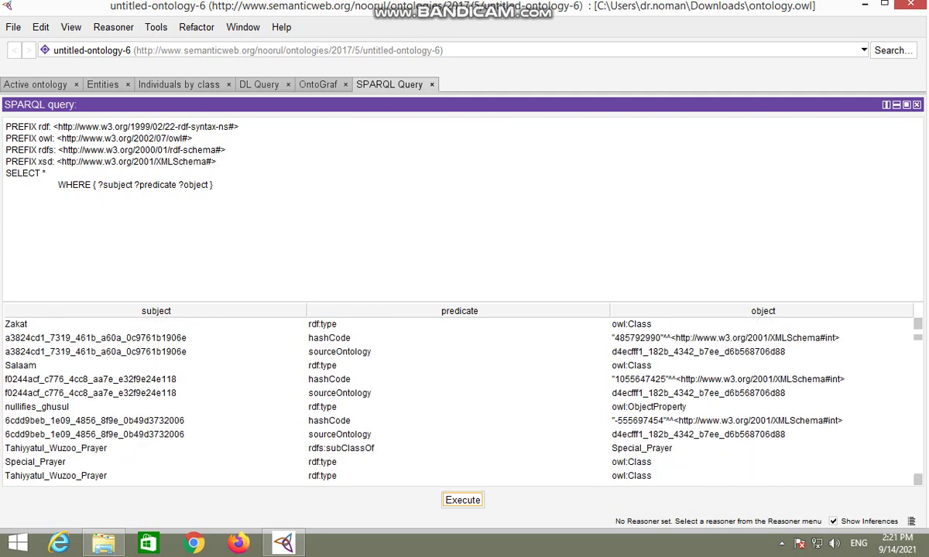
click(36, 84)
key(ctrl+c)
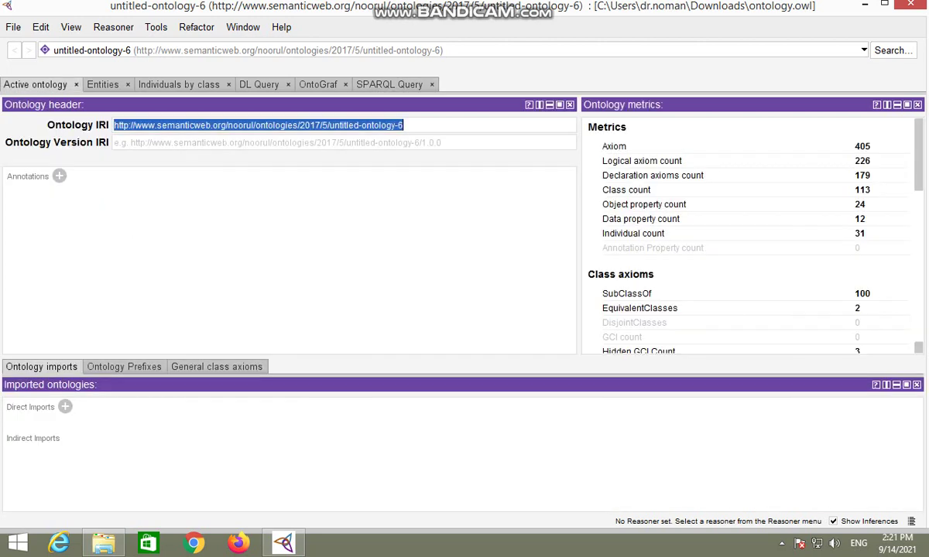
click(389, 84)
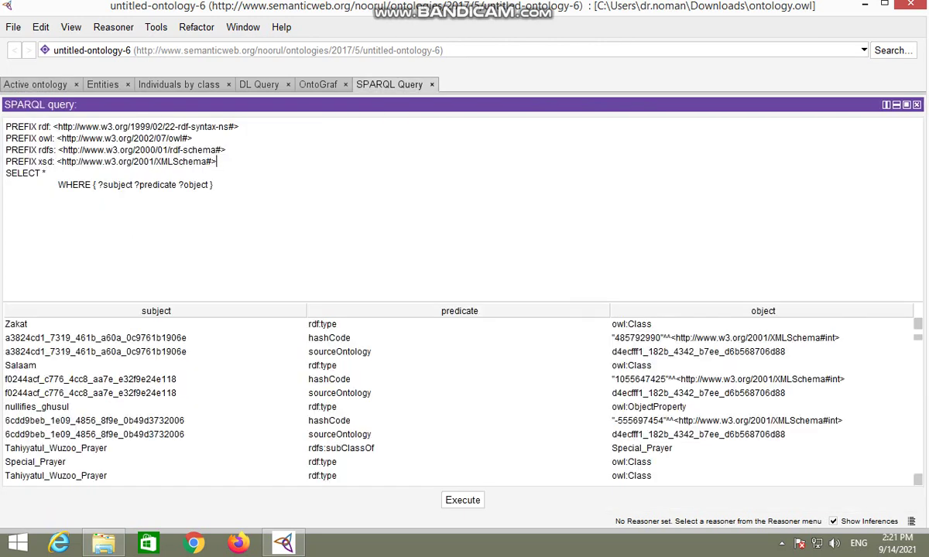
key(Home)
key(Return)
key(Up)
text(PREFIX)
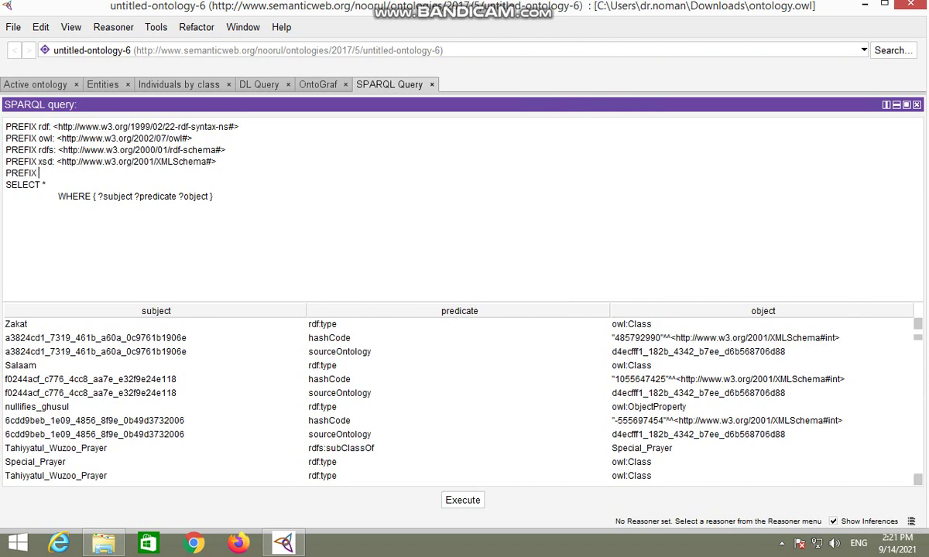
text( O: <)
key(ctrl+v)
text(>)
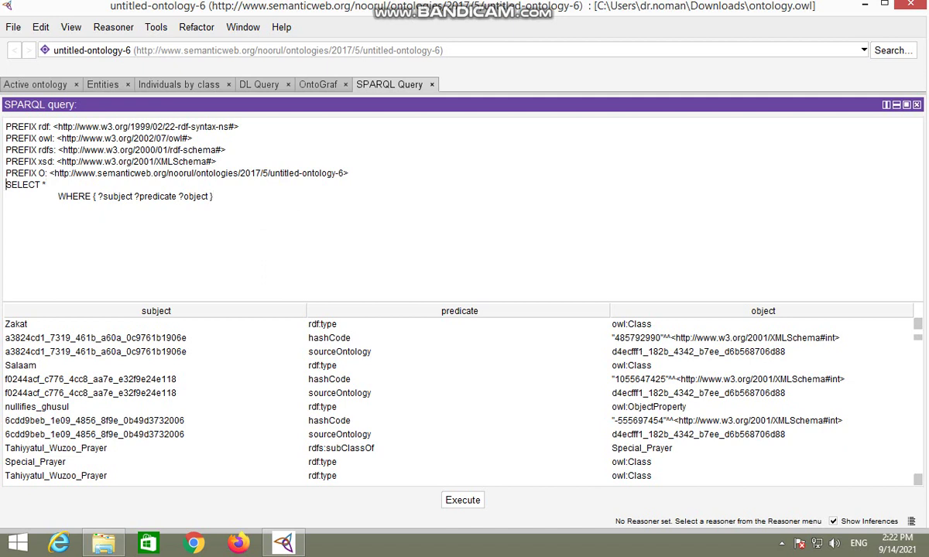
- Replace * in the SELECT clause with ?subject ?predicate ?object and run the query
key(BackSpace)
text(?subject ?predicate )
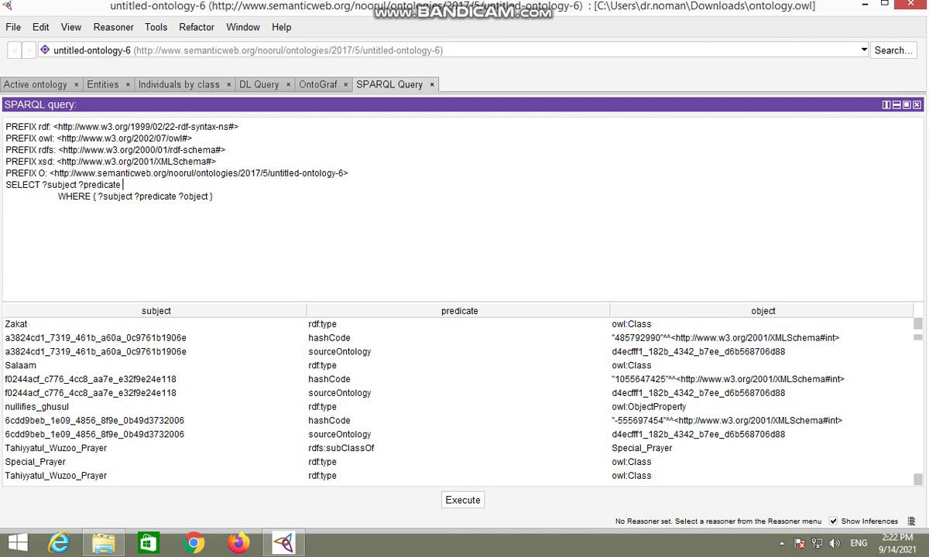
text(?object)
key(Left)
key(Left)
key(Left)
key(Left)
key(Left)
key(Left)
key(Left)
key(Left)
key(Left)
key(Left)
key(Left)
key(Left)
key(Left)
key(Left)
key(Left)
drag(94, 195, 212, 196)
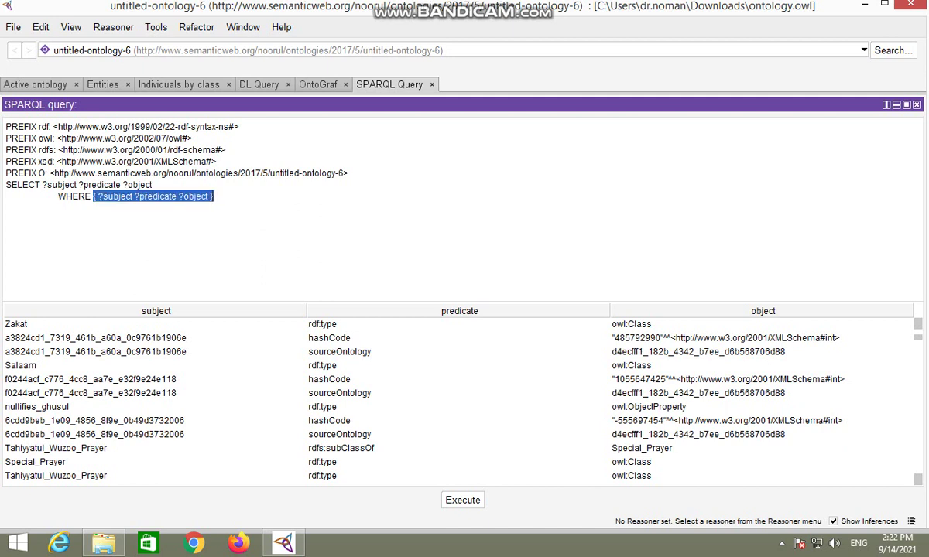
click(463, 501)
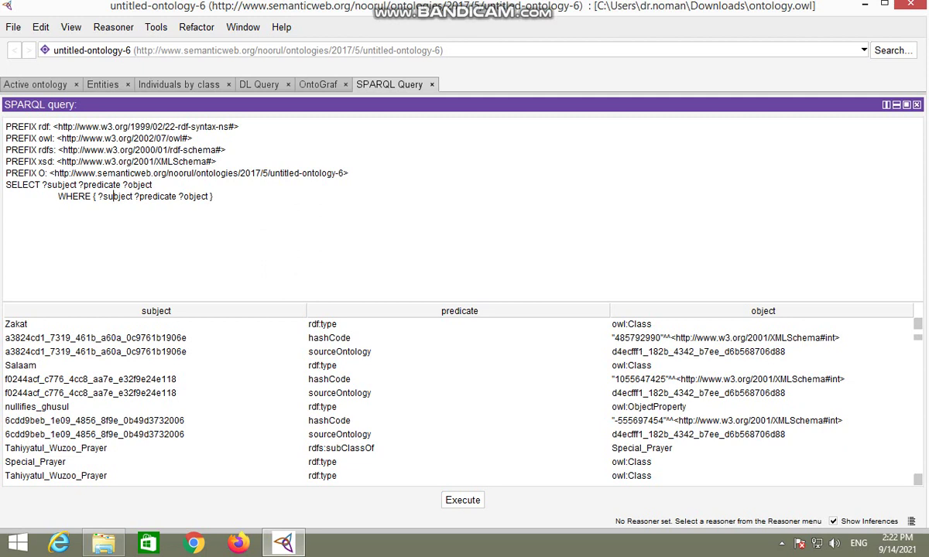
- Query the ontology's classes by replacing ?object in the WHERE pattern with owl:Class
drag(178, 197, 207, 196)
text(owl:Class)
key(ctrl+Tab)
key(space)
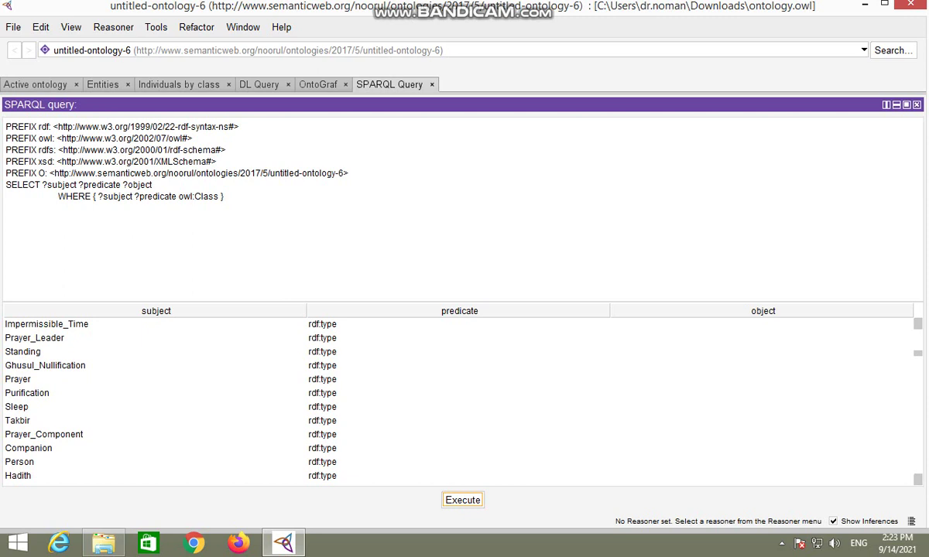
- Change owl:Class back to ?object, rerun the query and look through the resulting triples
click(178, 184)
drag(179, 196, 219, 196)
text(?)
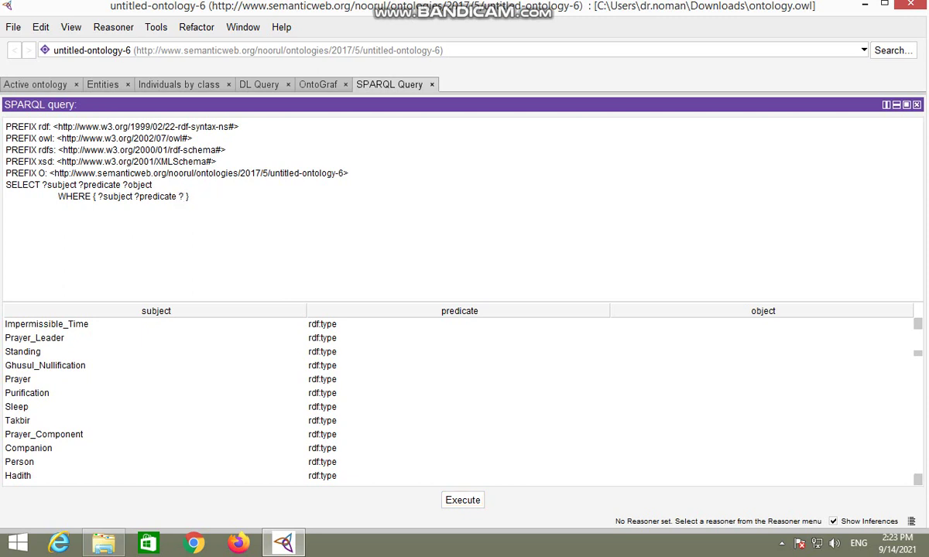
text(object)
click(462, 500)
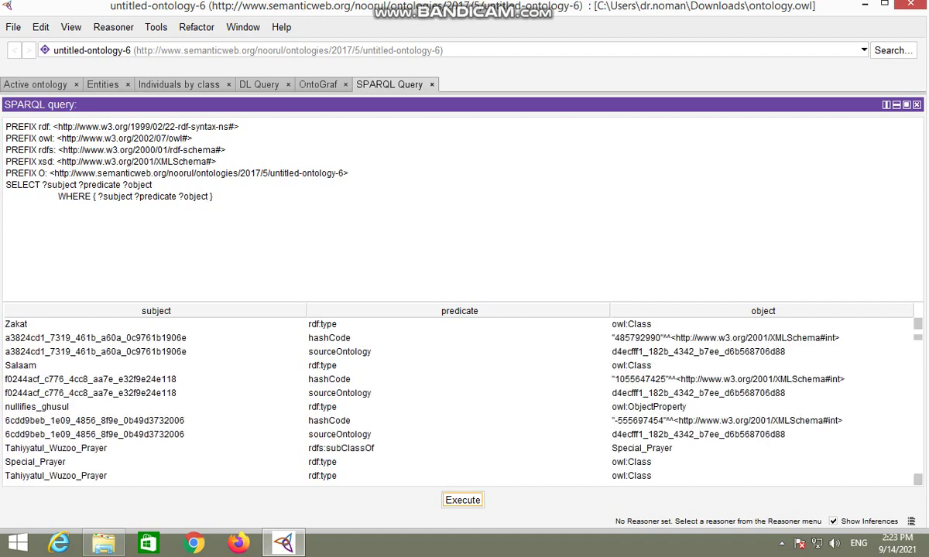
scroll(459, 399, down, 3)
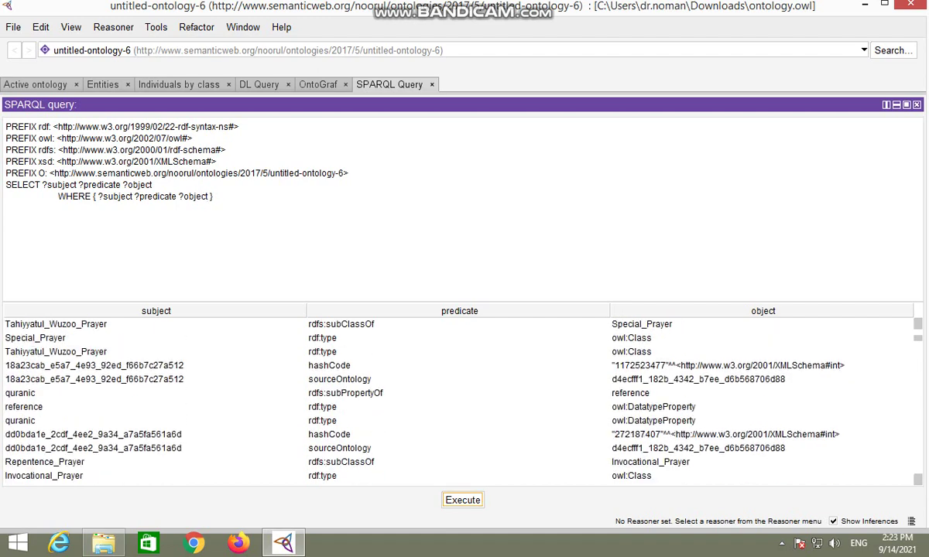
scroll(459, 399, down, 2)
scroll(459, 399, down, 7)
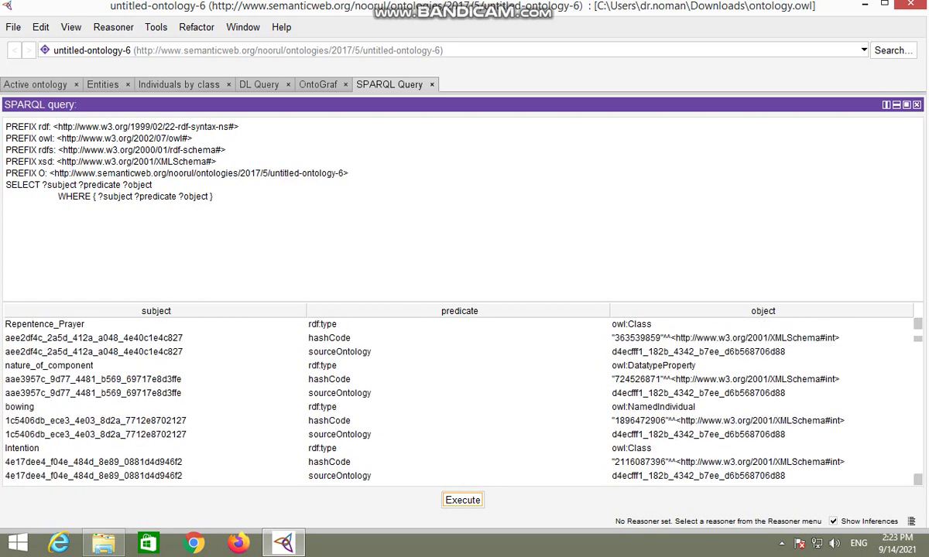
scroll(459, 398, down, 10)
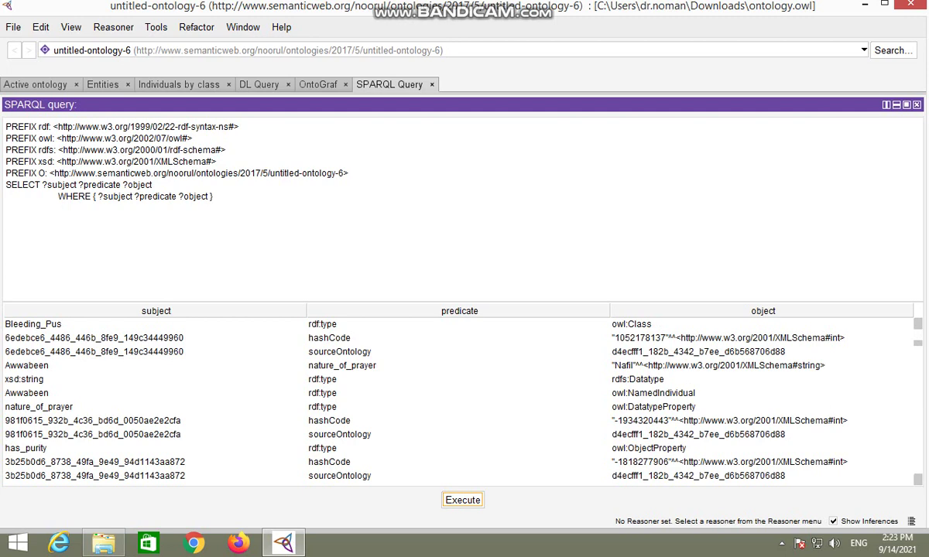
scroll(459, 398, down, 3)
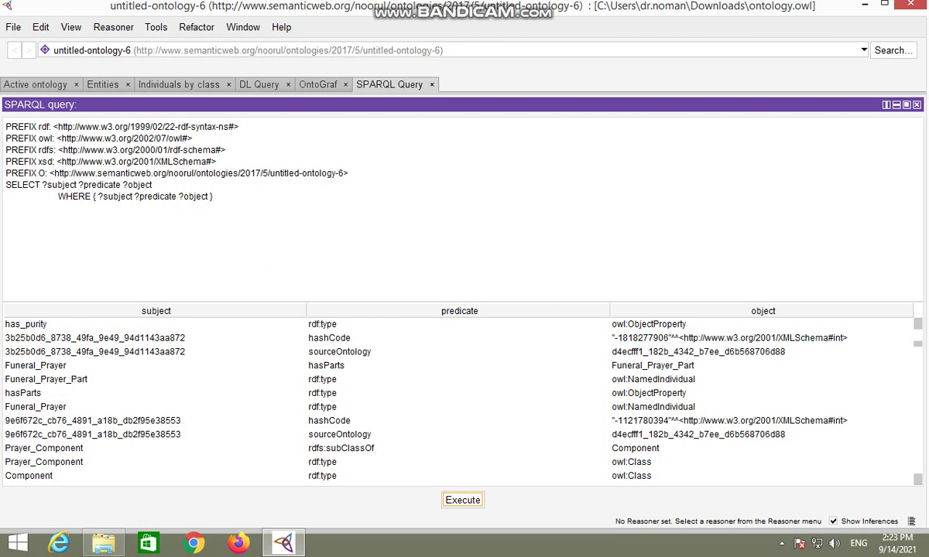
- Query the data properties by replacing ?object in the WHERE pattern with owl:DatatypeProperty
click(189, 195)
key(BackSpace)
key(BackSpace)
key(Delete)
key(Delete)
key(Delete)
key(Delete)
key(Delete)
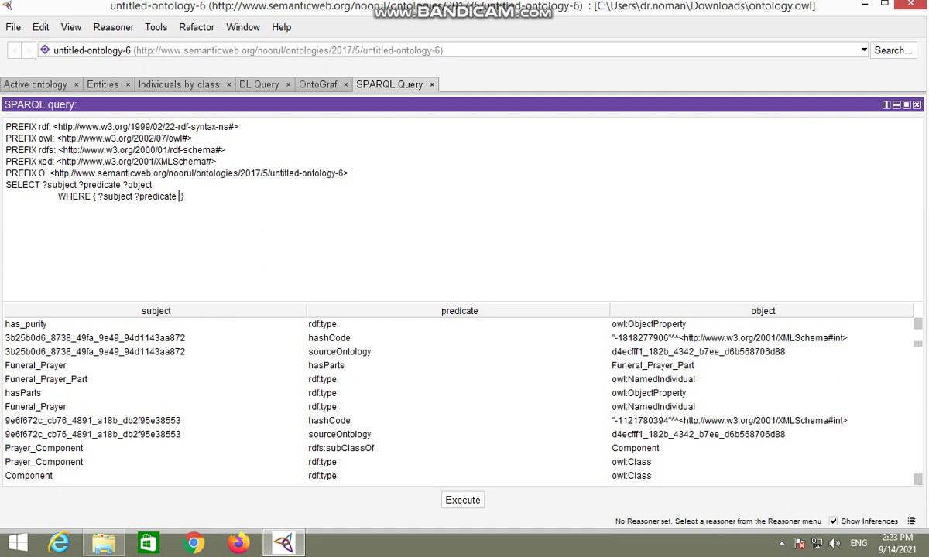
text(O:)
key(BackSpace)
key(BackSpace)
text(owl:DatatypeProperty)
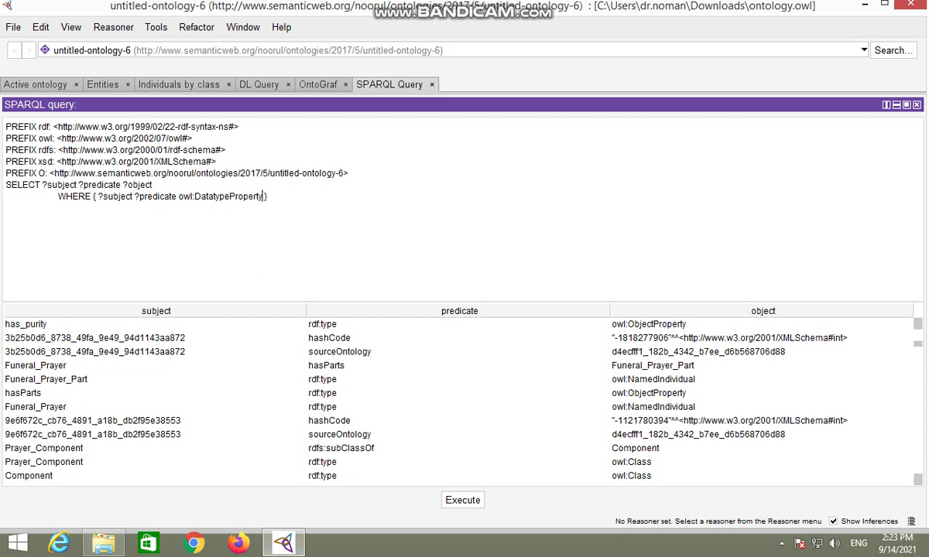
click(463, 500)
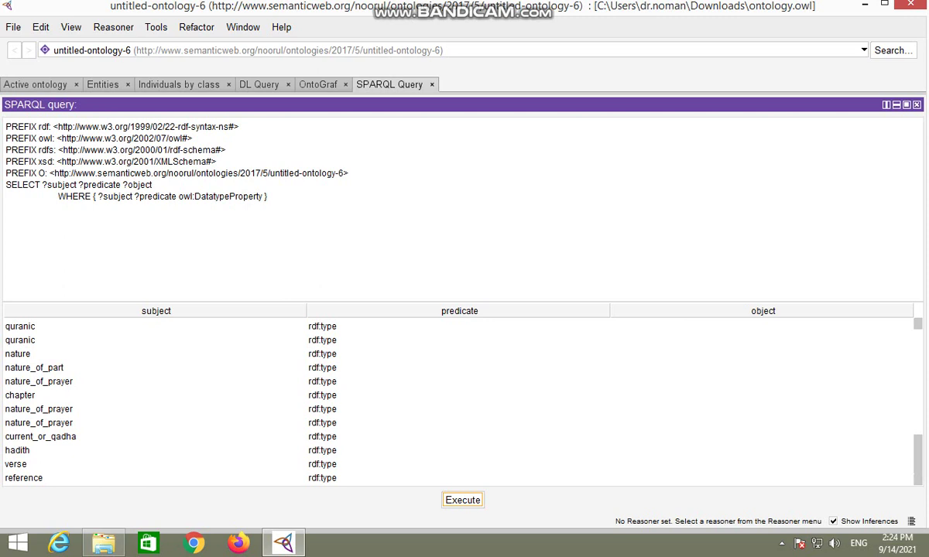
- Query the object properties by changing owl:DatatypeProperty to owl:ObjectProperty in the WHERE pattern
click(229, 197)
key(BackSpace)
key(BackSpace)
key(BackSpace)
key(BackSpace)
key(BackSpace)
key(BackSpace)
key(BackSpace)
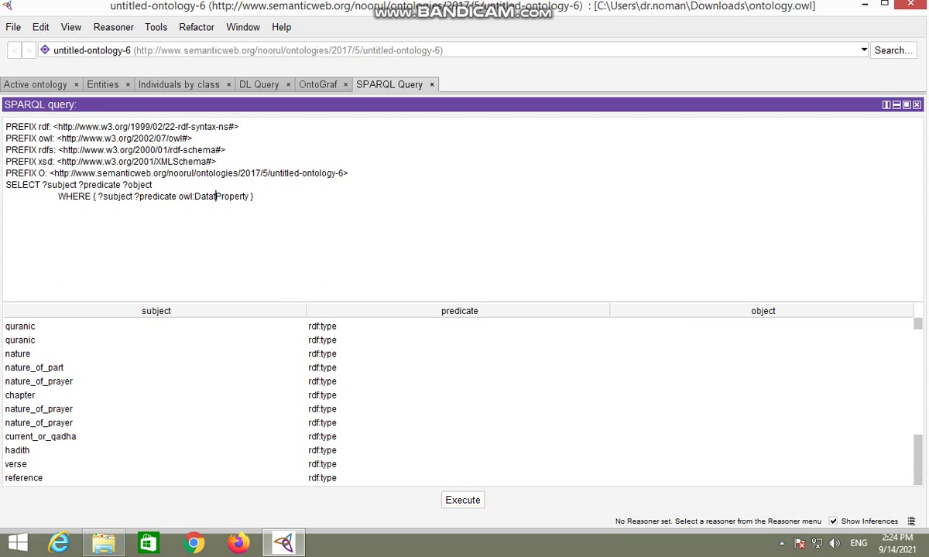
key(BackSpace)
text(Objc)
key(BackSpace)
text(ect)
click(462, 500)
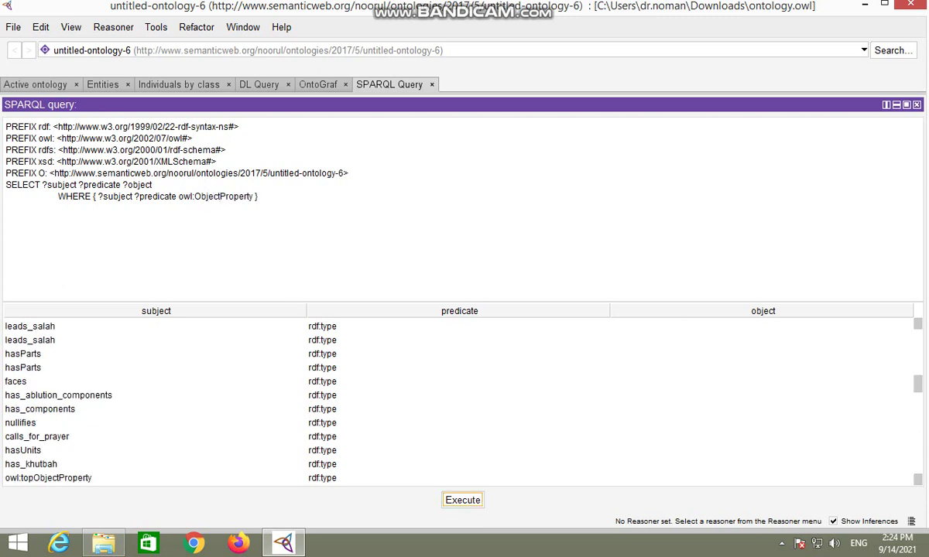
- Replace owl:ObjectProperty with ?object in the WHERE pattern and run the query
drag(179, 197, 252, 197)
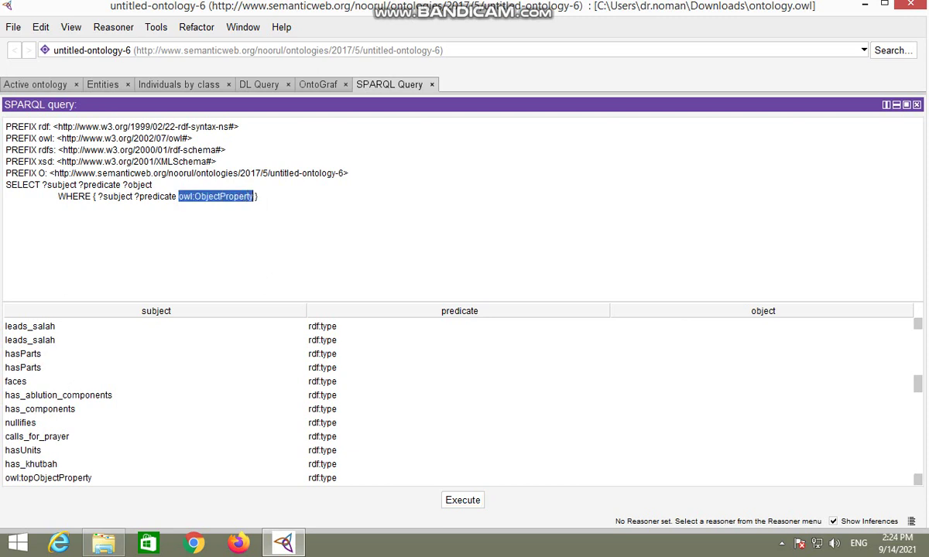
key(BackSpace)
text(?object)
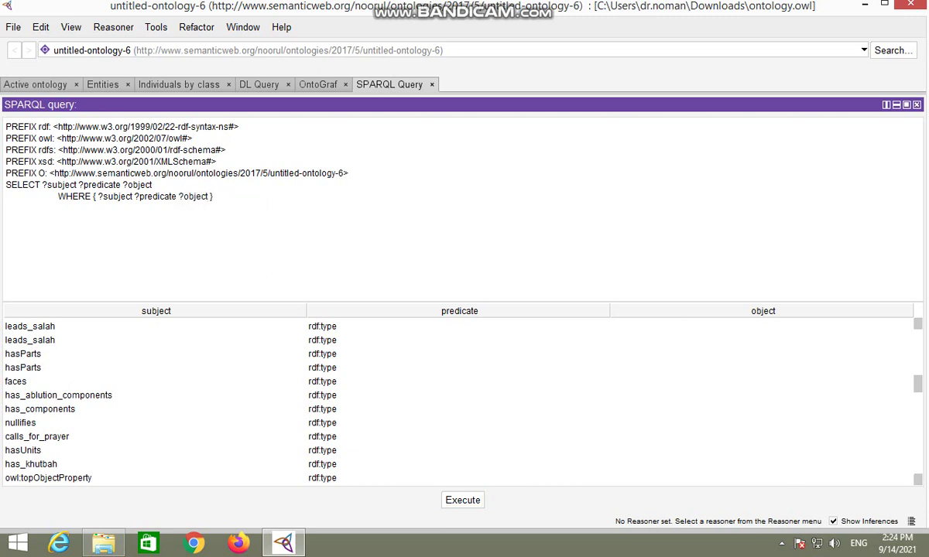
click(462, 500)
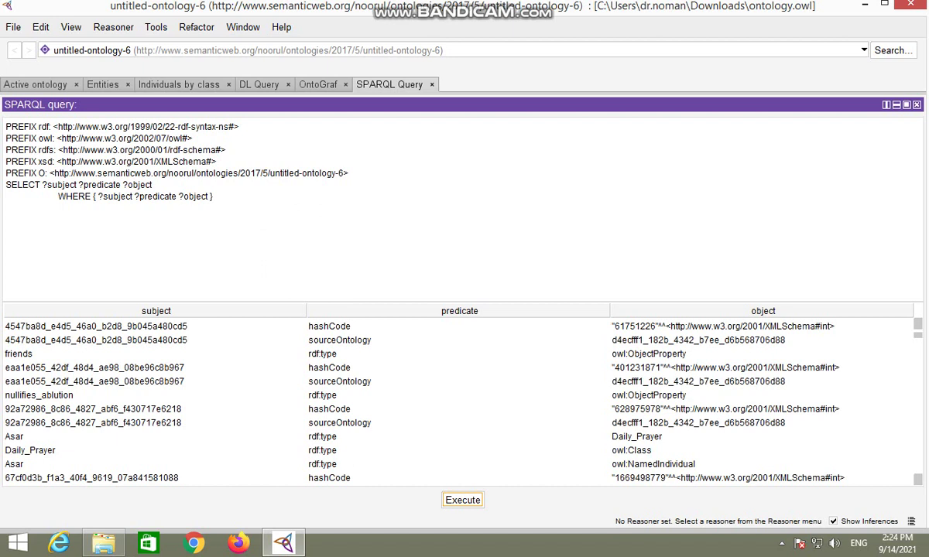
- Select the Asar row with object Daily_Prayer and try running the query with O:Daily_Prayer in place of ?object
click(457, 437)
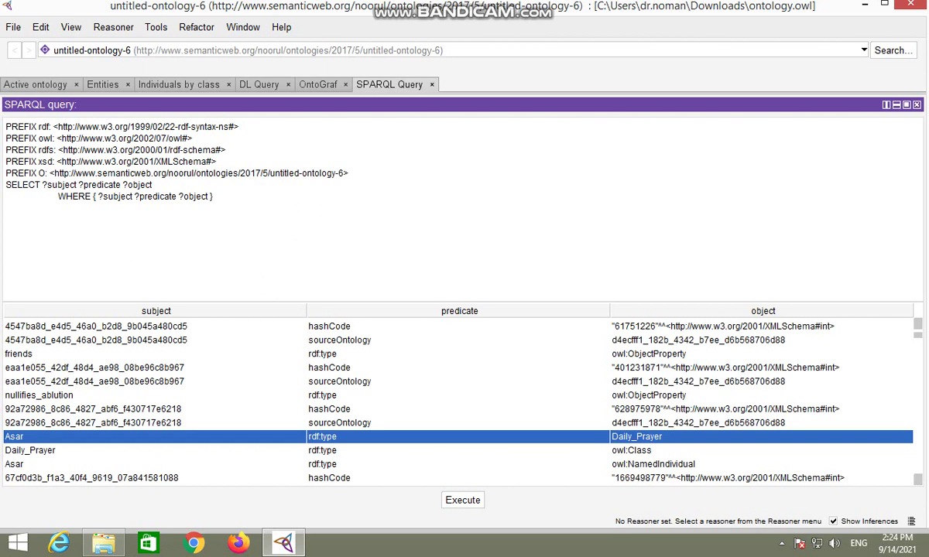
drag(184, 197, 211, 197)
key(BackSpace)
key(BackSpace)
text(O:Daily_Prayer})
click(462, 500)
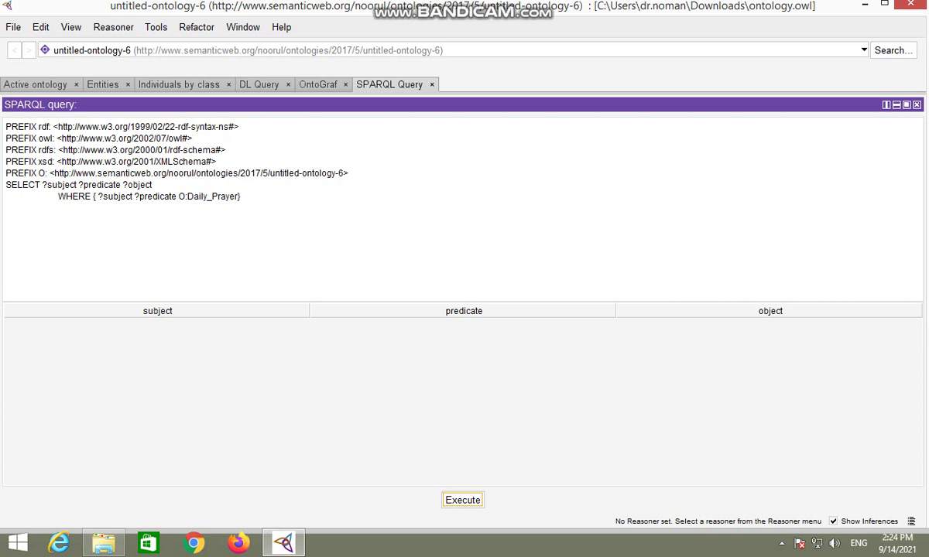
- Change O:Daily_Prayer back to ?object, run the query and find the Daily_Prayer rows in the results
click(220, 197)
key(Right)
key(Right)
key(Right)
key(Right)
key(BackSpace)
key(BackSpace)
key(BackSpace)
key(BackSpace)
key(BackSpace)
key(BackSpace)
key(BackSpace)
key(BackSpace)
key(BackSpace)
key(BackSpace)
key(BackSpace)
key(BackSpace)
key(BackSpace)
key(BackSpace)
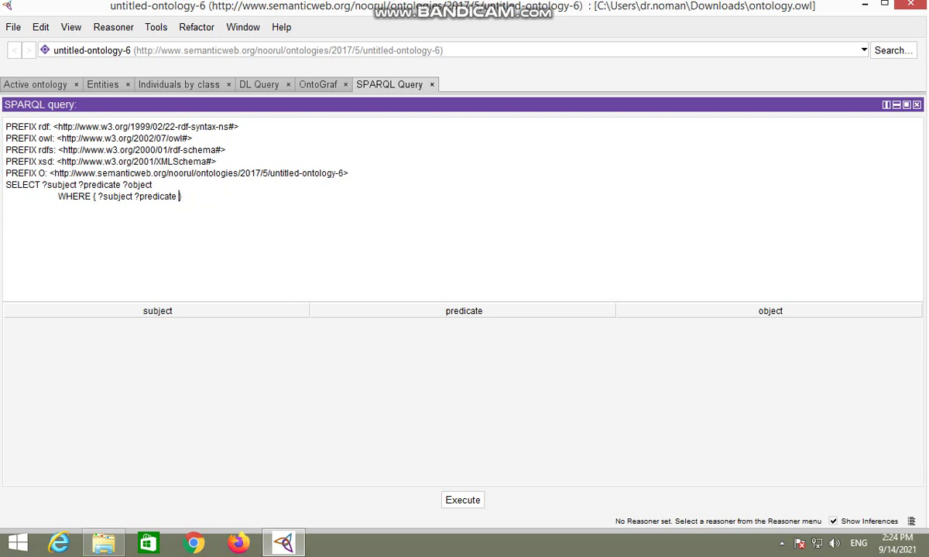
text(?object)
click(462, 500)
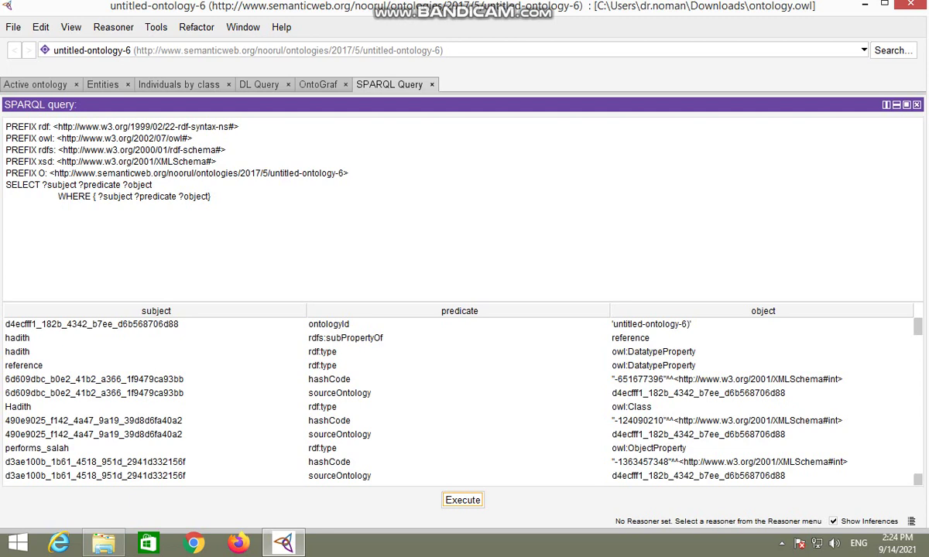
scroll(461, 399, down, 10)
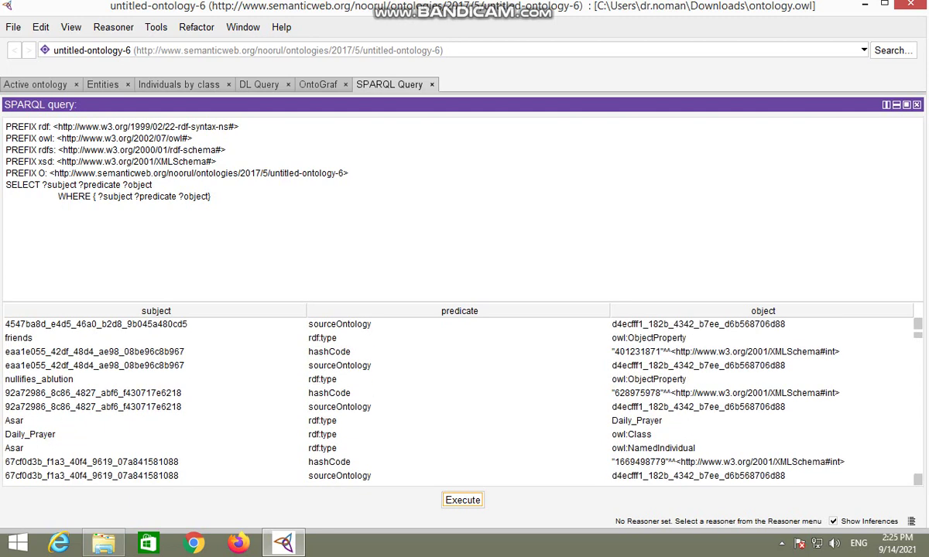
- Try again to query the triples whose object is O:Daily_Prayer
click(183, 196)
key(Delete)
key(Delete)
key(Delete)
key(Delete)
key(Delete)
key(Delete)
key(BackSpace)
text(O:Daily)
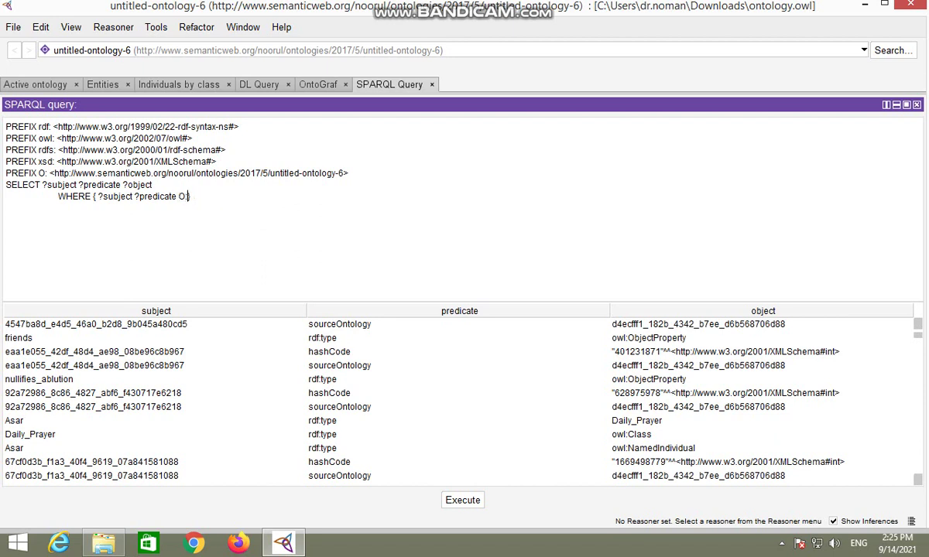
text(_Prayer)
click(462, 500)
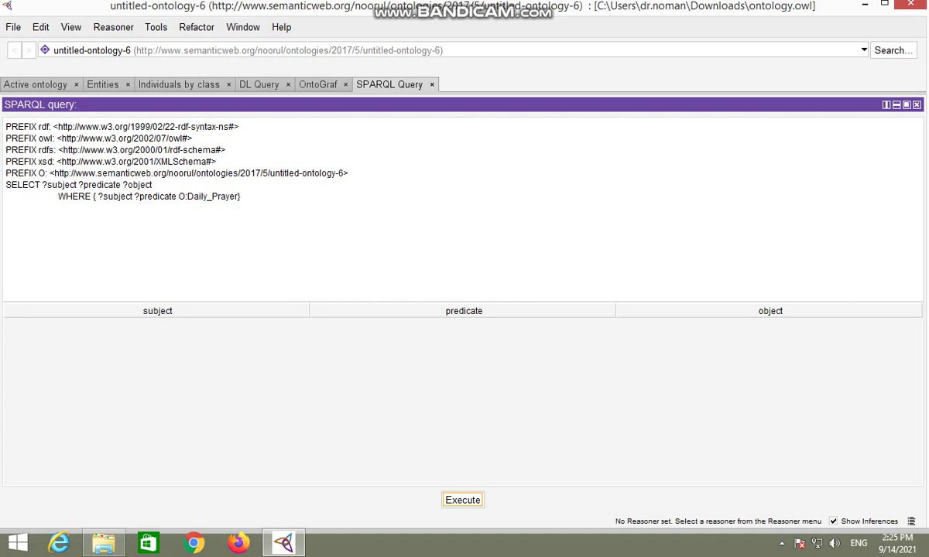
- Restore ?object in the WHERE pattern, run the query and browse all returned triples
click(187, 197)
key(BackSpace)
key(BackSpace)
key(Delete)
key(Delete)
key(Delete)
key(Delete)
key(Delete)
key(Delete)
key(Delete)
key(Delete)
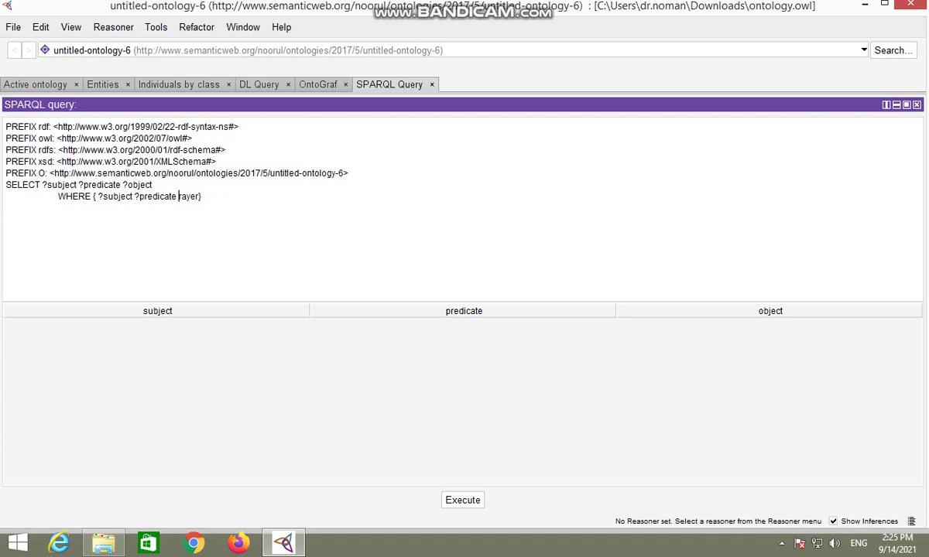
key(Delete)
key(Delete)
key(Delete)
key(Delete)
text(?object)
click(463, 500)
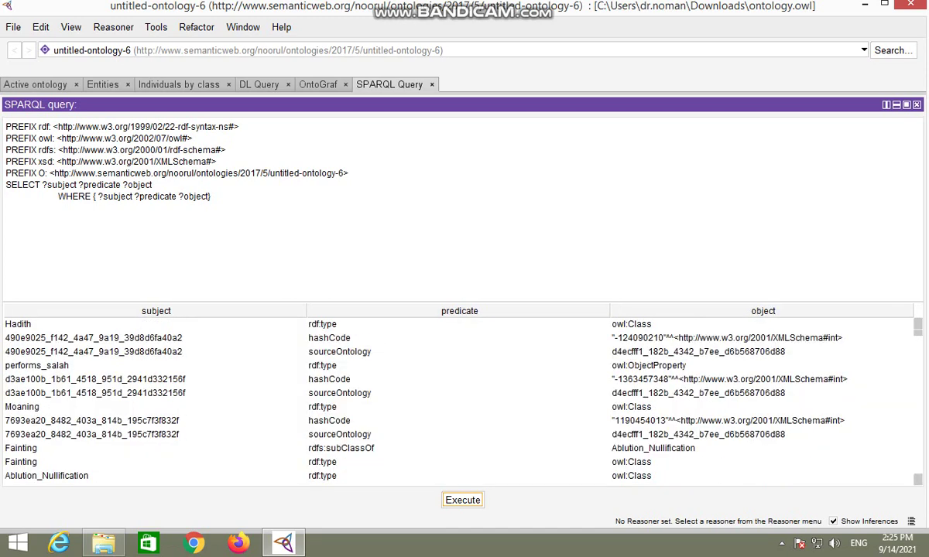
scroll(459, 398, down, 3)
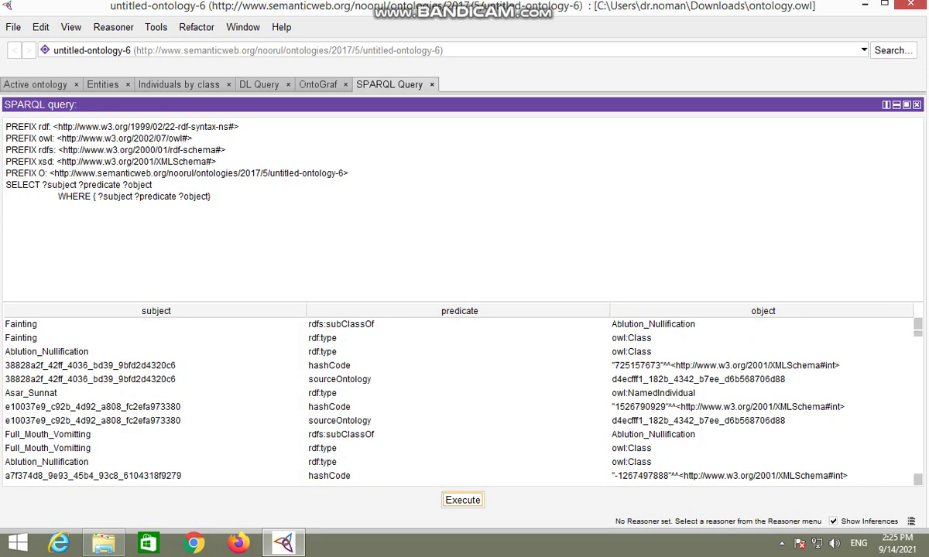
scroll(459, 399, down, 5)
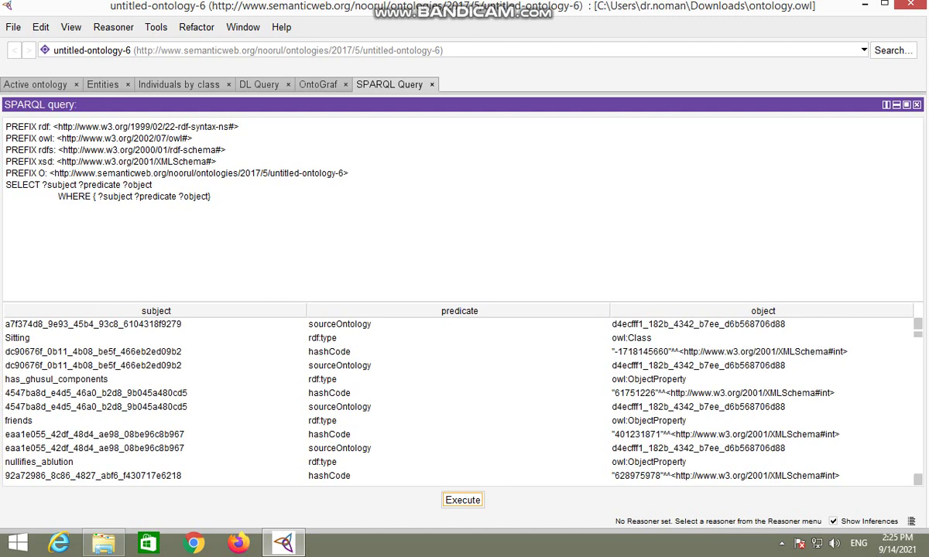
- Select the Asar row with object Daily_Prayer and examine the neighbouring result rows
click(459, 462)
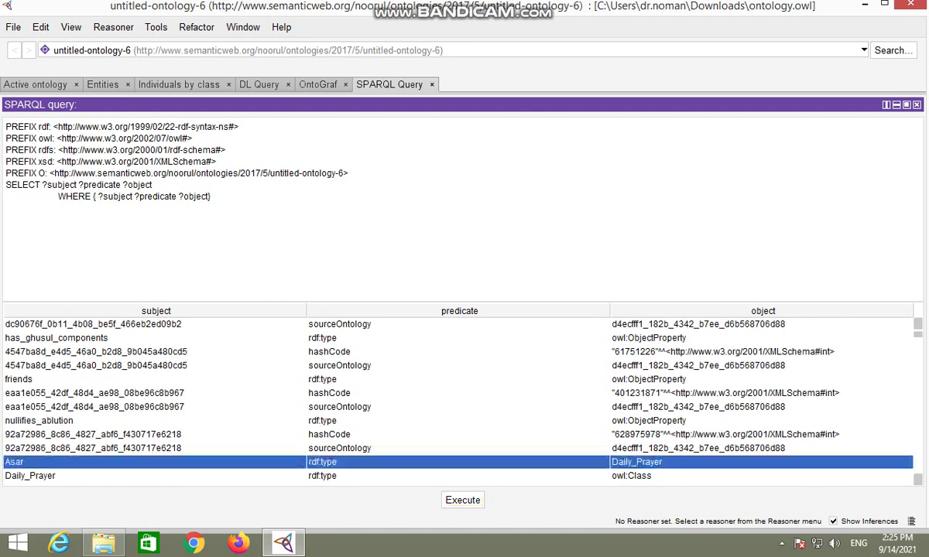
scroll(459, 399, down, 1)
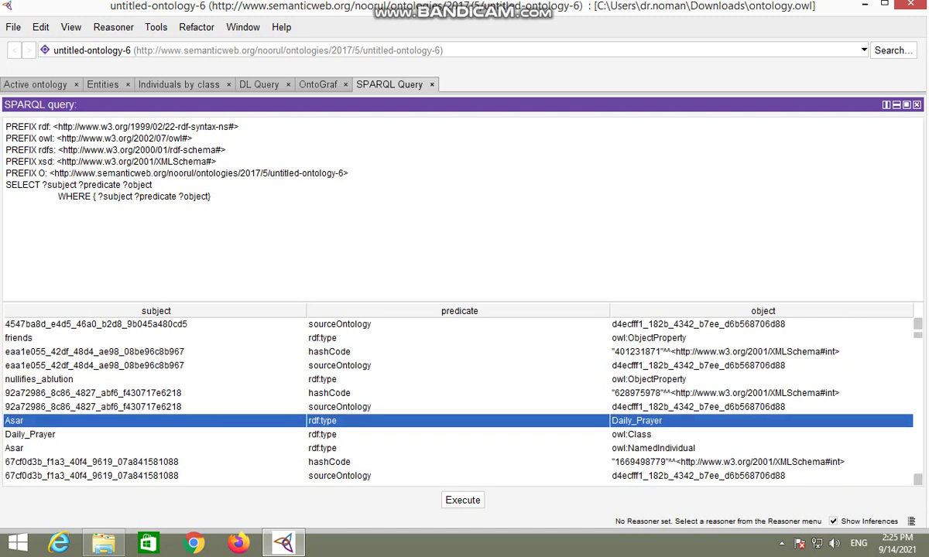
scroll(459, 399, down, 2)
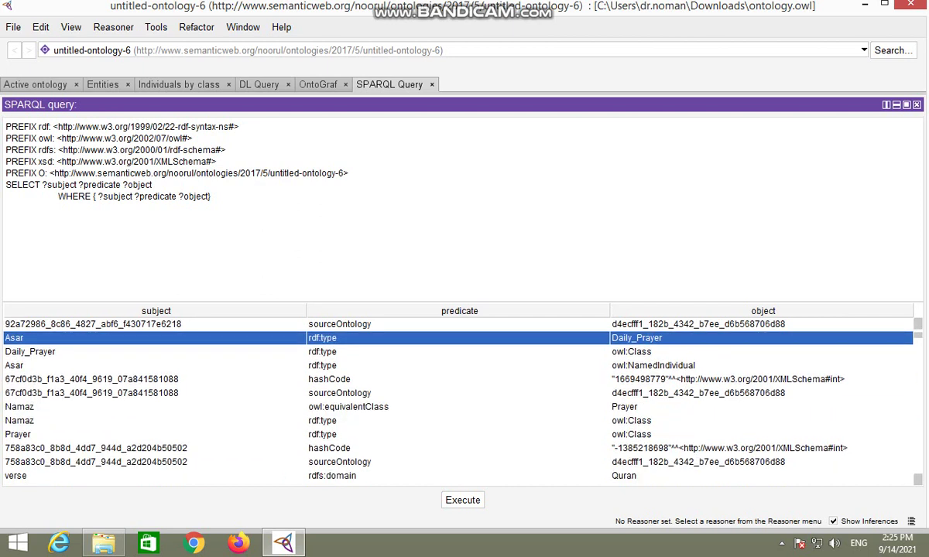
scroll(459, 399, up, 1)
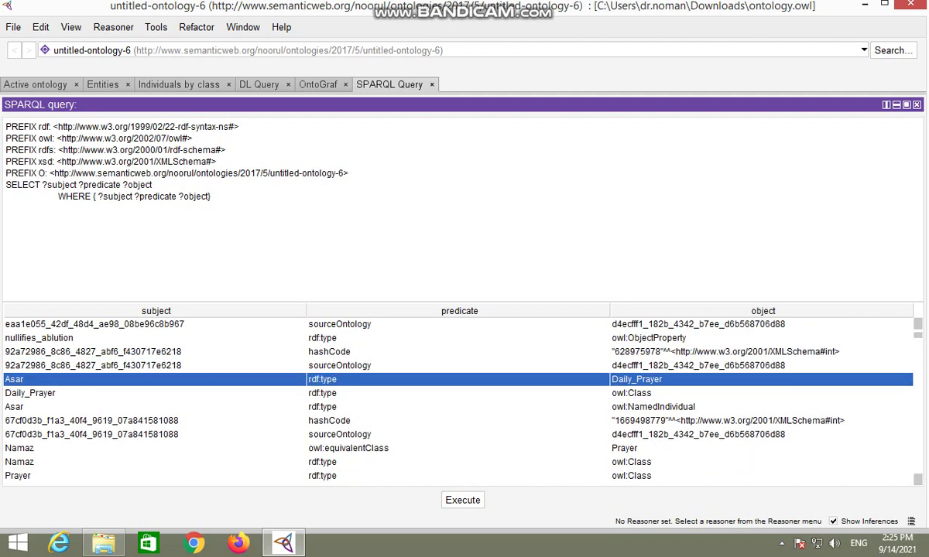
click(93, 365)
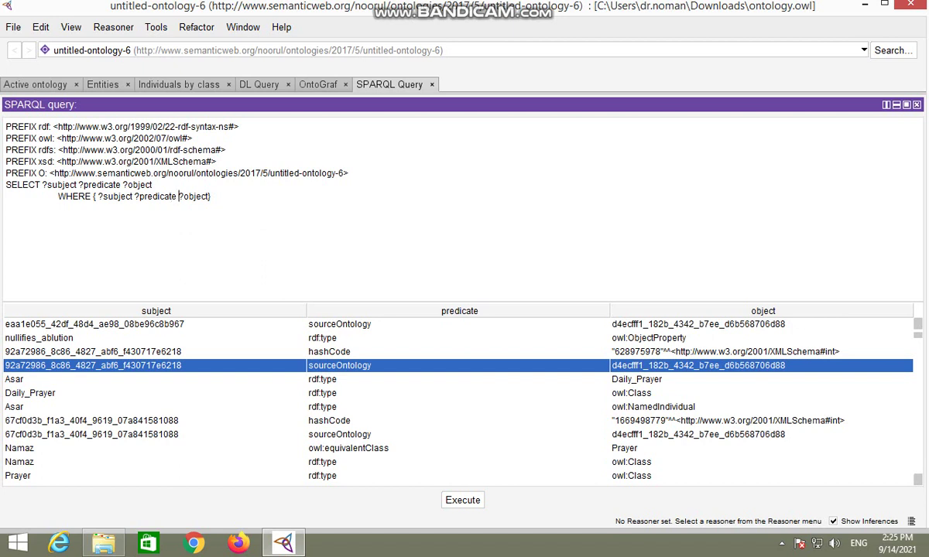
- Add a # at the end of the O prefix URI, after untitled-ontology-6
key(BackSpace)
key(BackSpace)
key(BackSpace)
key(BackSpace)
key(BackSpace)
key(BackSpace)
key(BackSpace)
key(BackSpace)
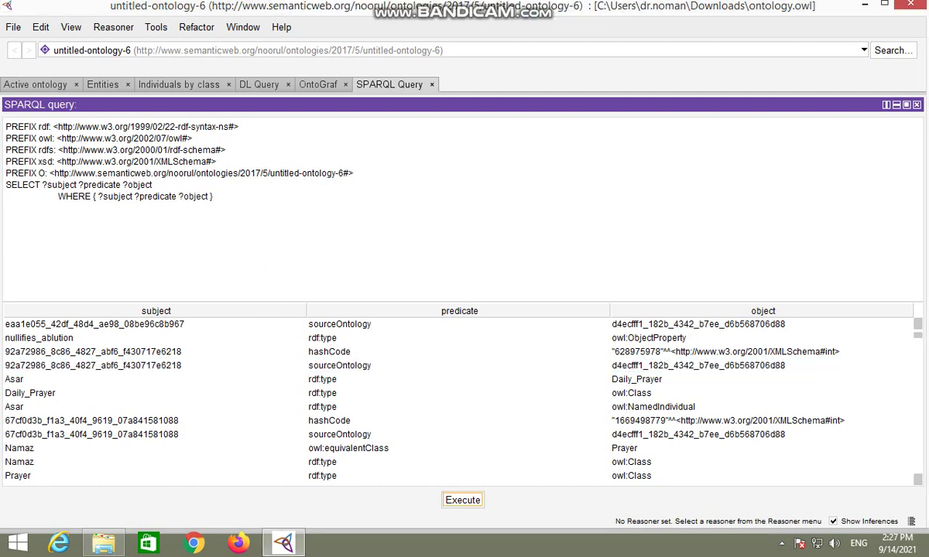
click(200, 184)
key(BackSpace)
text(#)
- Replace ?object in the WHERE pattern with O:Daily_Prayer and run the query
key(Down)
key(Down)
key(Left)
key(shift+Left)
key(shift+Left)
key(shift+Left)
key(shift+Left)
key(shift+Left)
key(shift+Left)
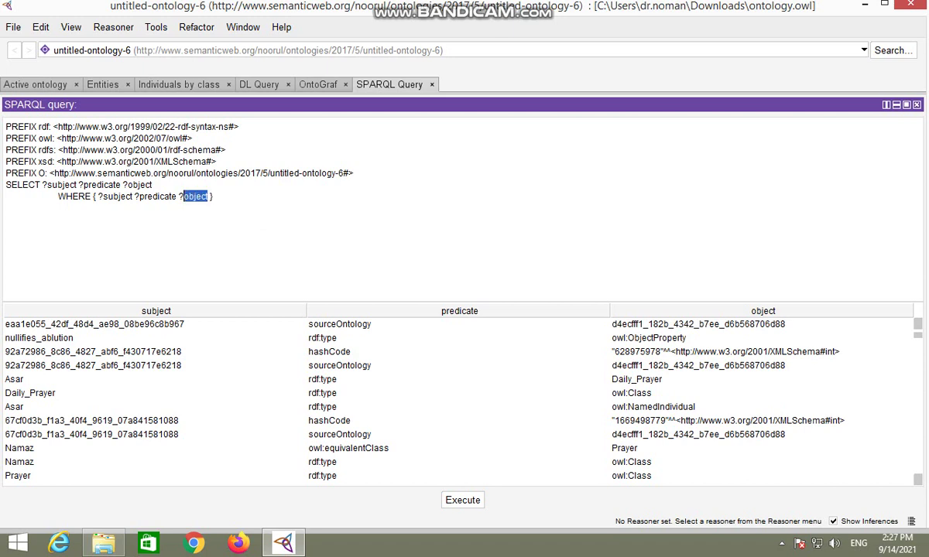
text(Daily_Prayer)
click(178, 196)
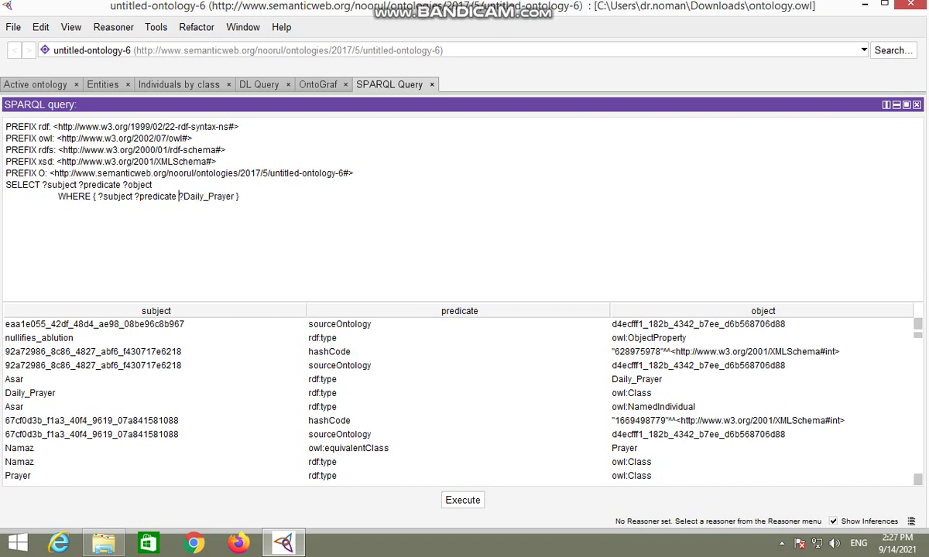
key(Delete)
text(O:)
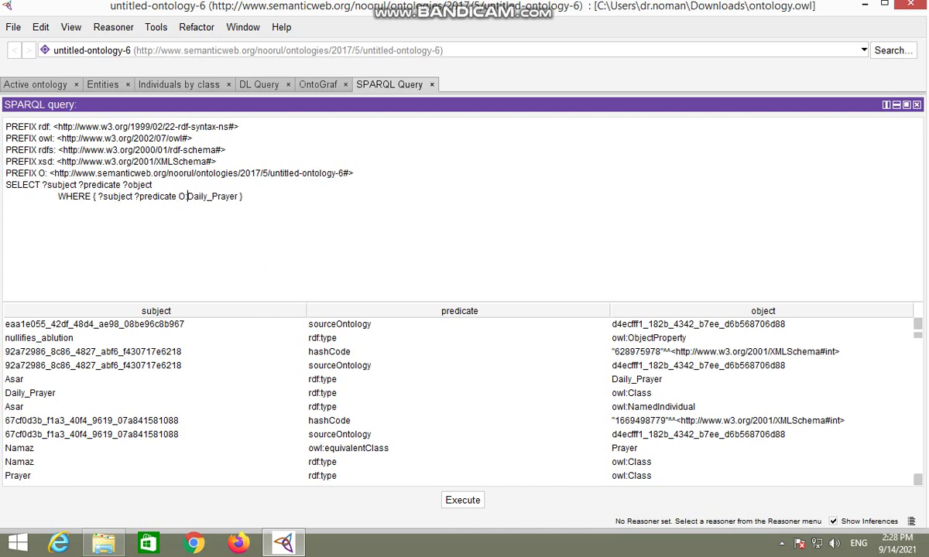
click(462, 500)
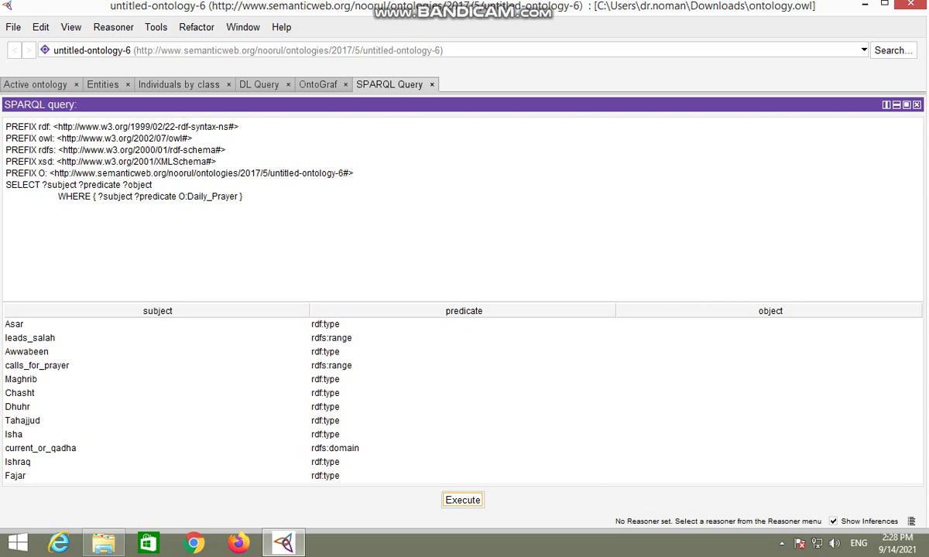
- Go through the returned subjects and their predicates, including Asar, Maghrib, Isha, current_or_qadha and Fajar
click(37, 325)
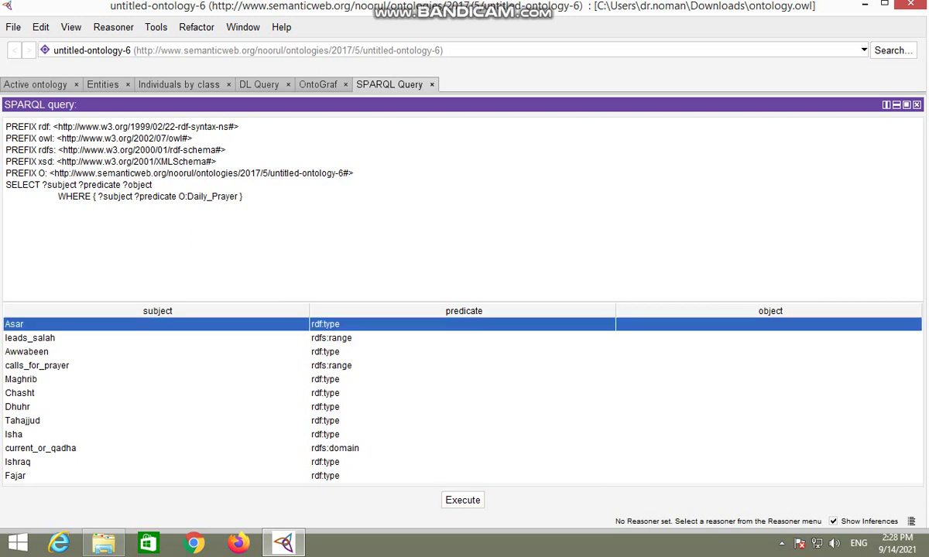
click(31, 380)
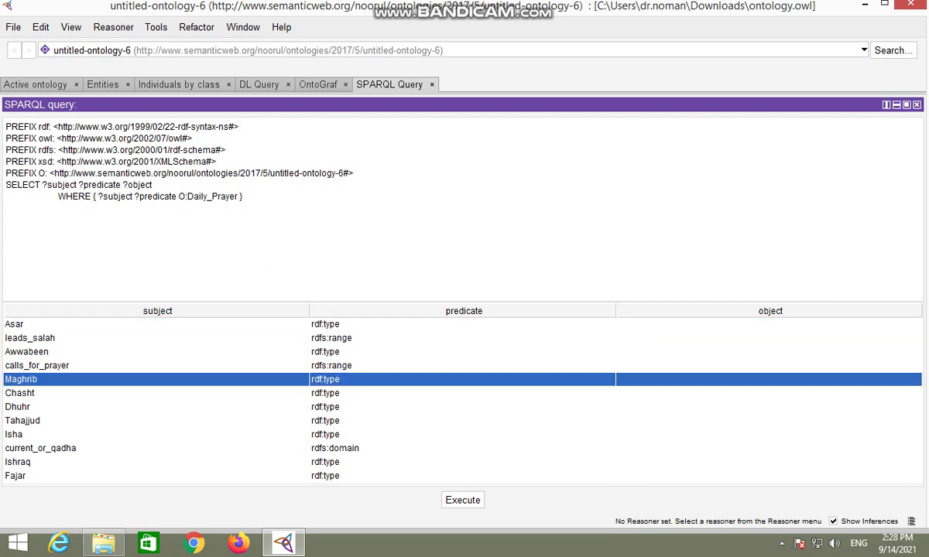
click(30, 434)
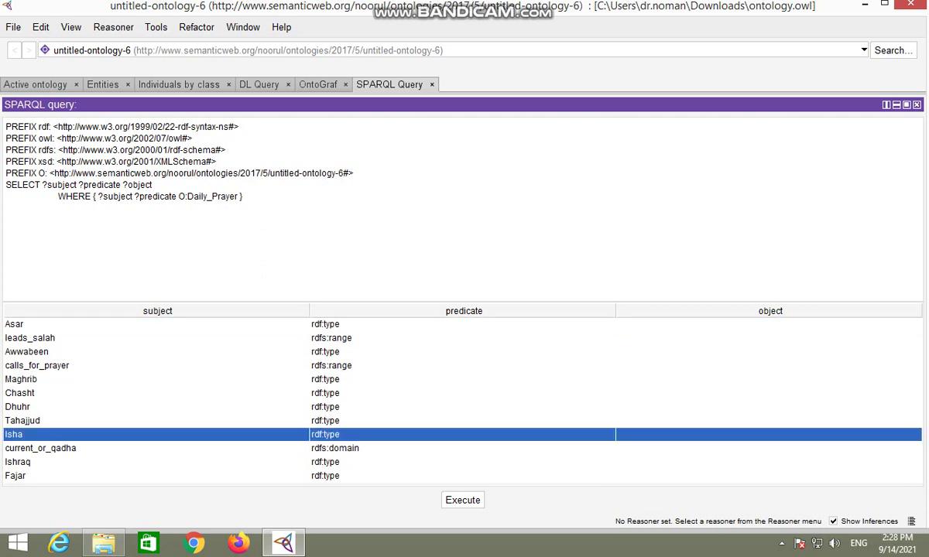
click(31, 448)
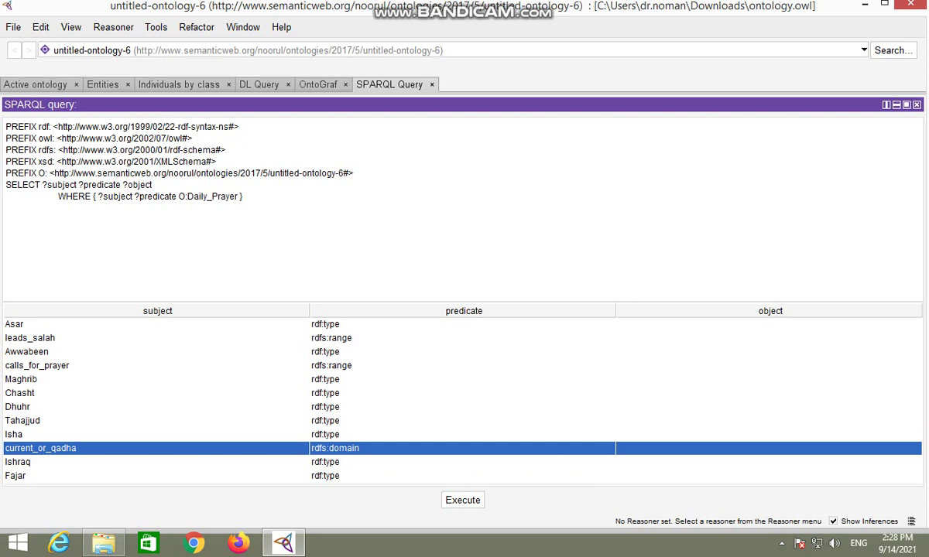
click(31, 475)
- Try running the query with rdfs:Type in place of ?predicate in the WHERE pattern
click(157, 197)
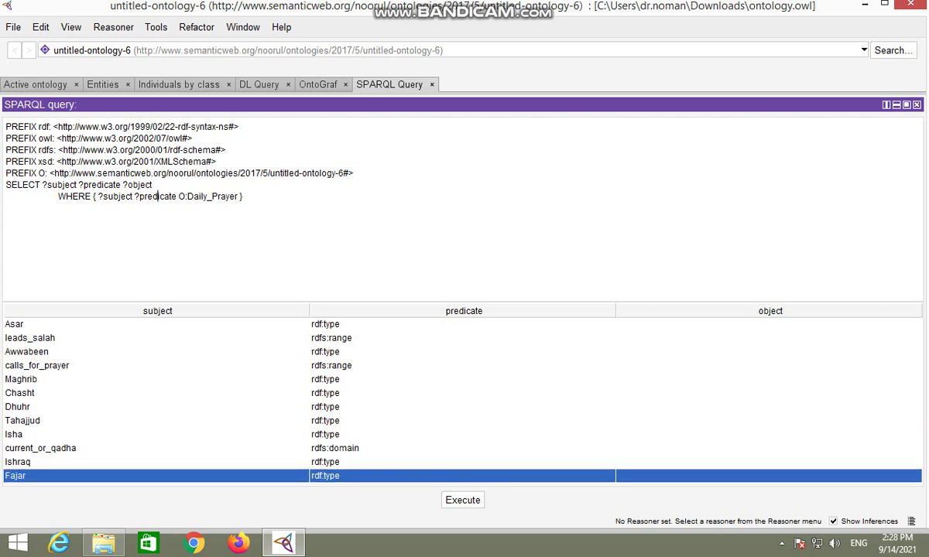
click(135, 197)
key(Delete)
key(Delete)
key(Delete)
key(Delete)
key(Delete)
key(Delete)
key(Delete)
key(Delete)
key(Delete)
key(Delete)
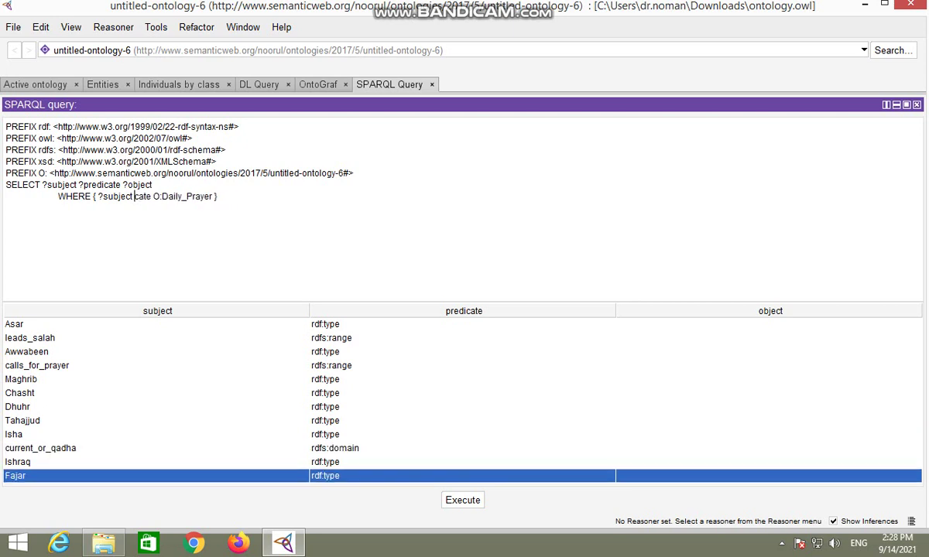
text(r)
text(dfs:T)
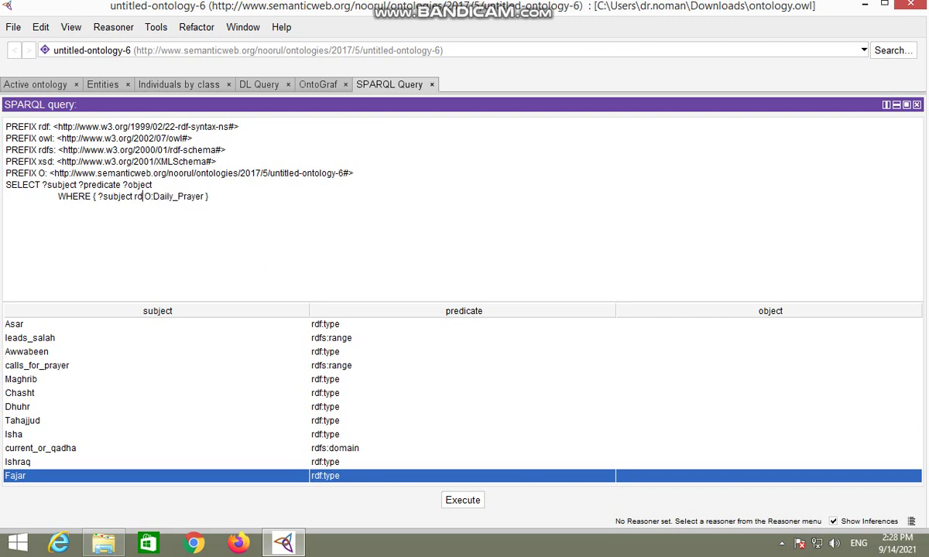
text(ype)
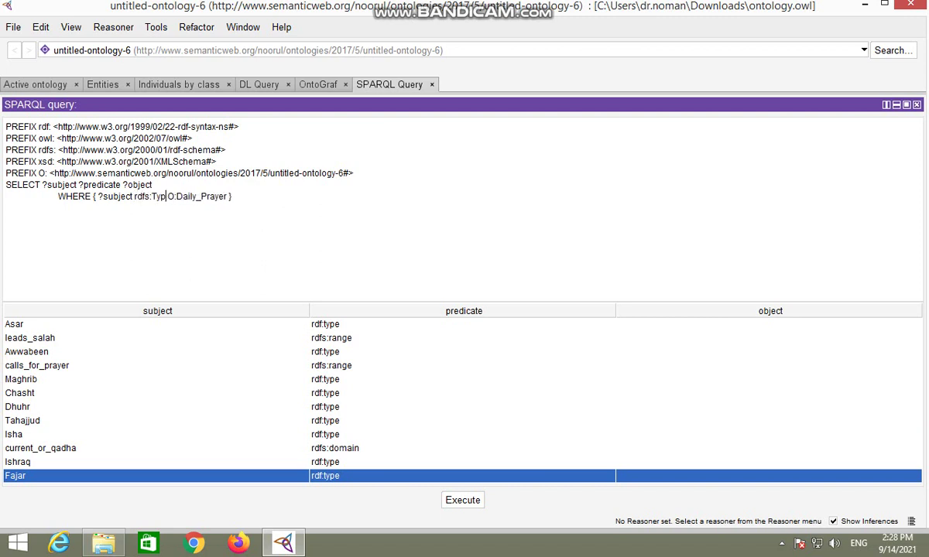
click(463, 500)
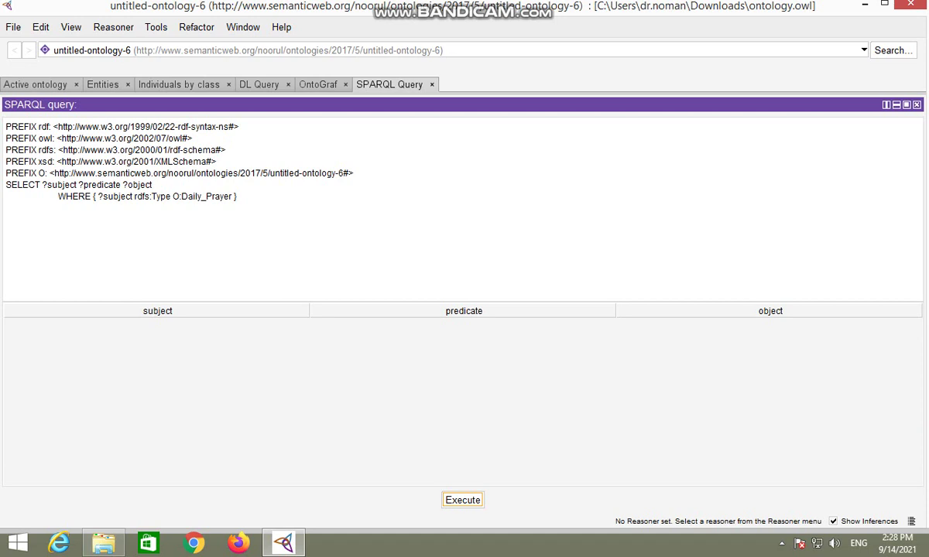
- Try running the query with a question mark before rdfs:Type, and dismiss the error dialogs
click(171, 196)
key(ctrl+Left)
key(ctrl+Left)
key(ctrl+Left)
text(?)
click(462, 500)
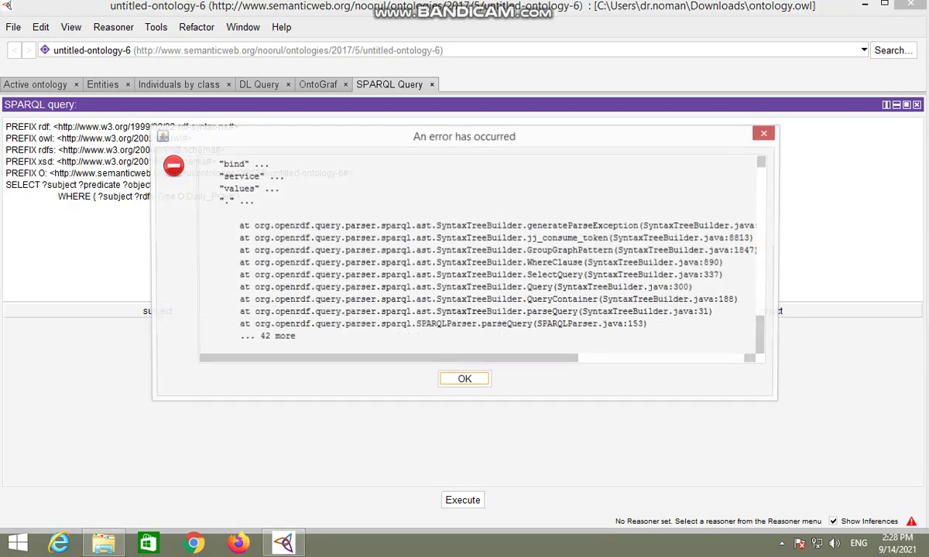
key(Return)
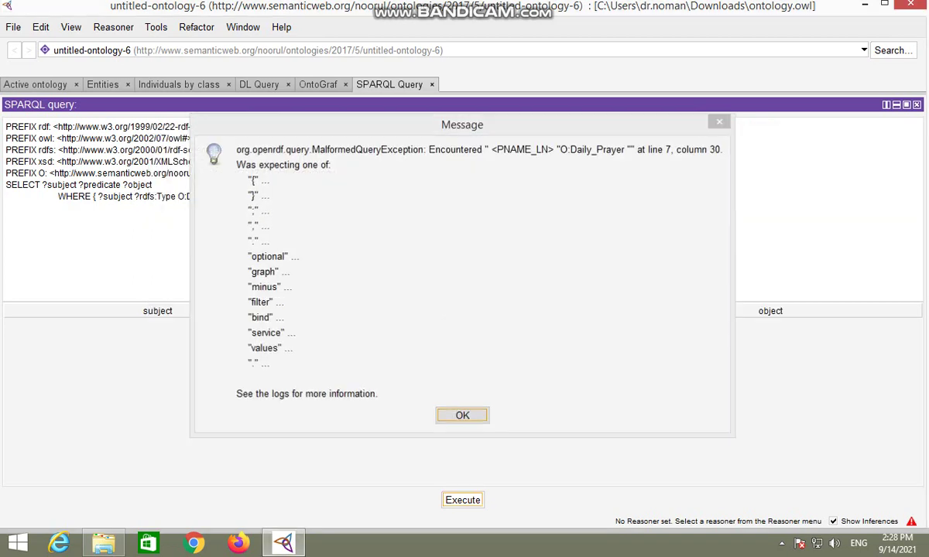
key(Return)
- Remove :Type so the predicate term reads ?rdfs, and run the query
click(156, 197)
key(Delete)
key(Delete)
key(Delete)
key(Delete)
key(Delete)
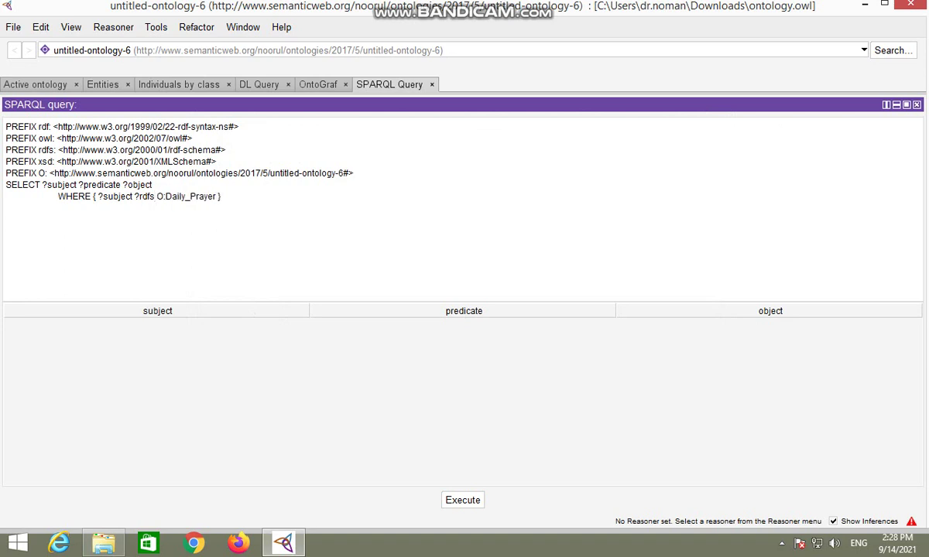
click(463, 500)
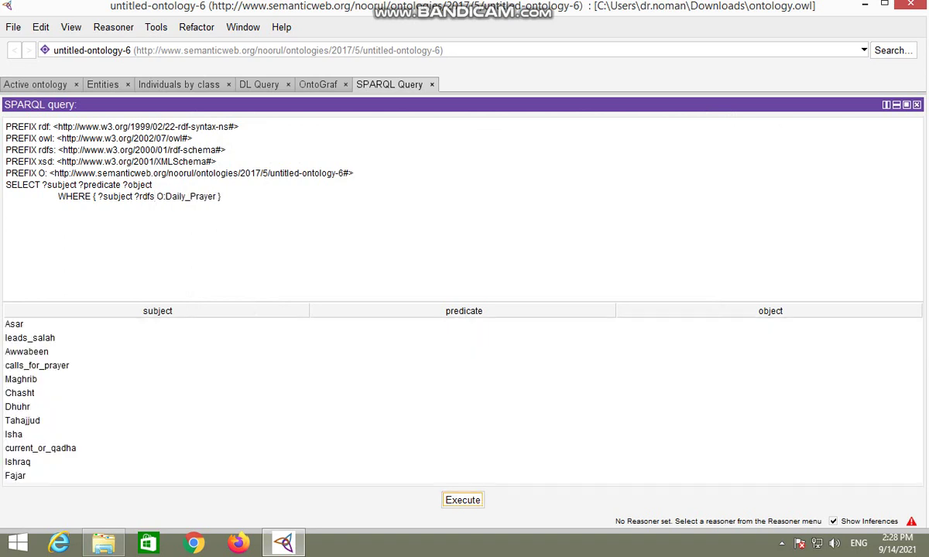
- Change ?rdfs in the WHERE pattern back to ?predicate and run the query
click(137, 197)
key(Delete)
key(Delete)
key(Delete)
key(Delete)
text(predi)
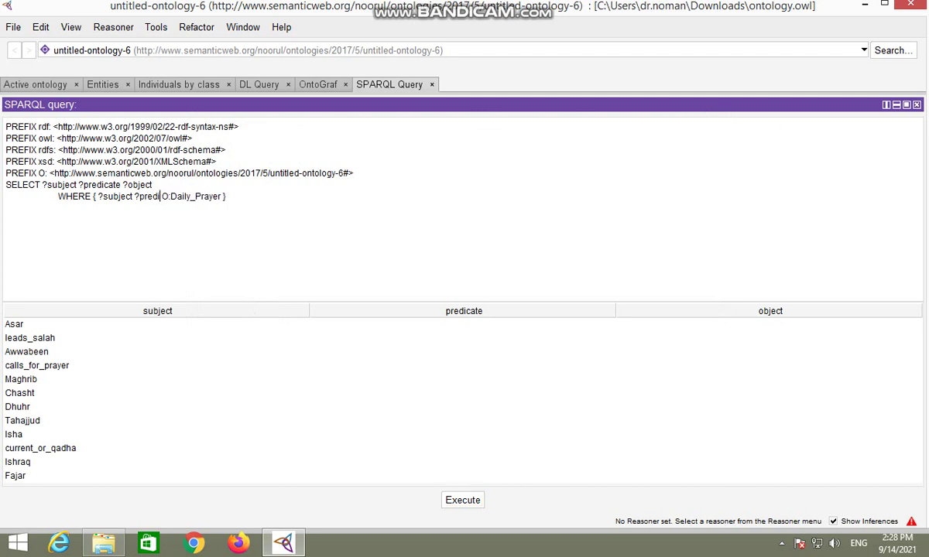
text(cate)
click(463, 500)
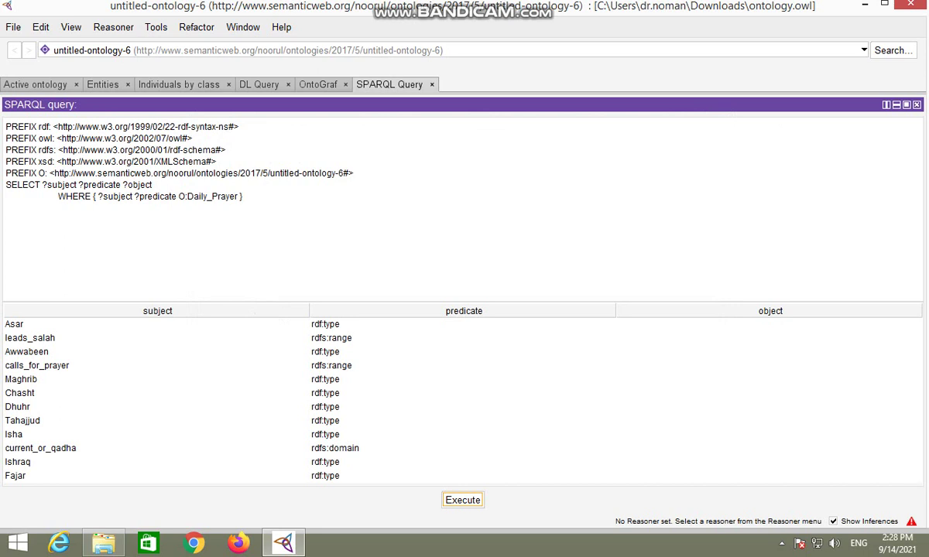
- Replace ?predicate in the WHERE pattern with rdf:type and query the subjects of type O:Daily_Prayer
double_click(152, 197)
key(Delete)
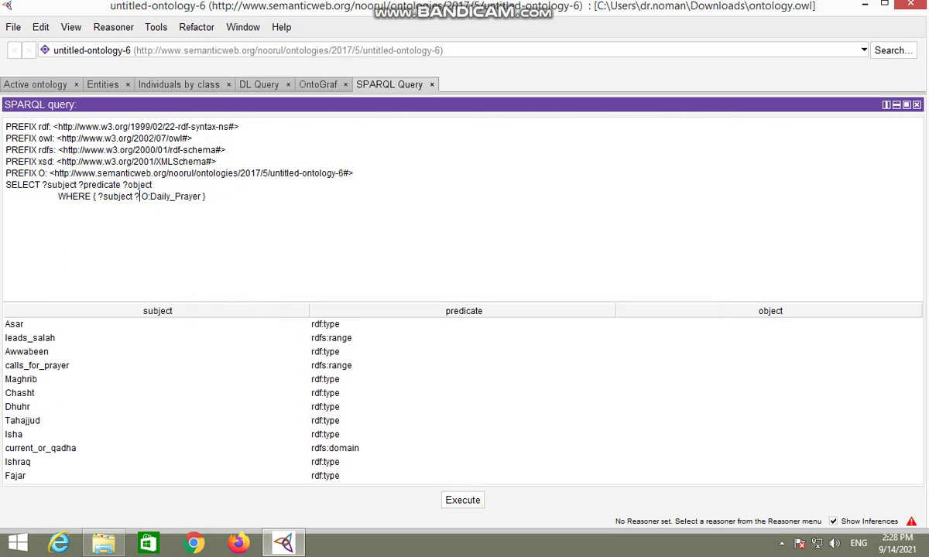
key(BackSpace)
text(rdf:type)
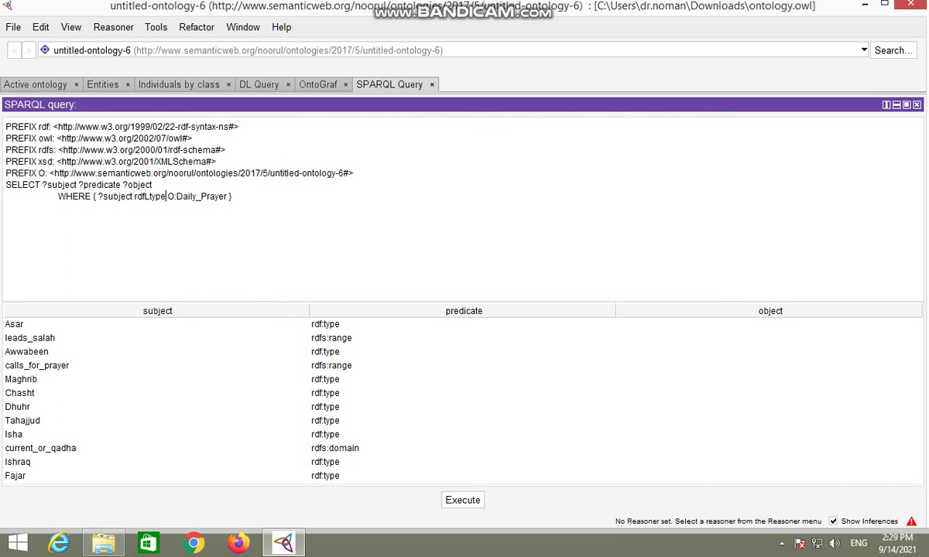
key(Left)
key(Left)
key(Left)
key(Left)
key(Delete)
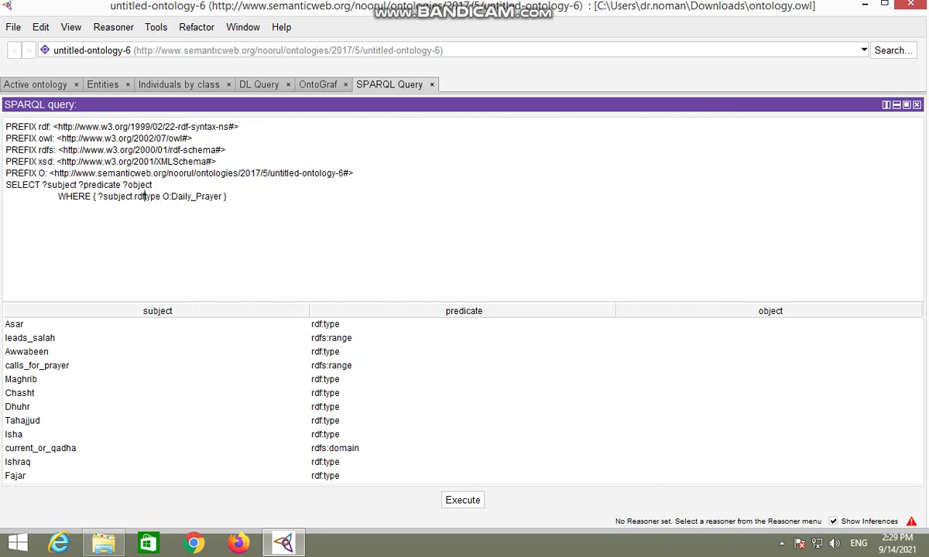
text(:)
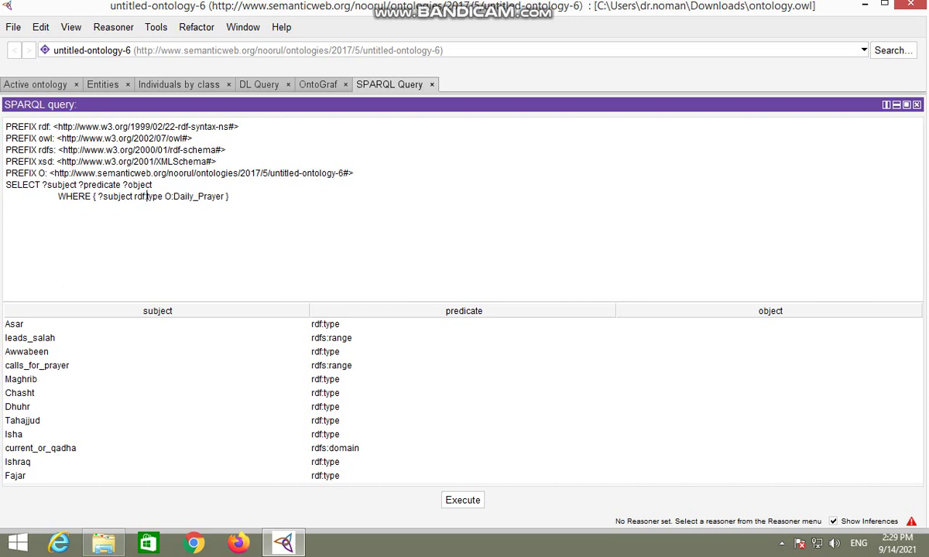
click(463, 500)
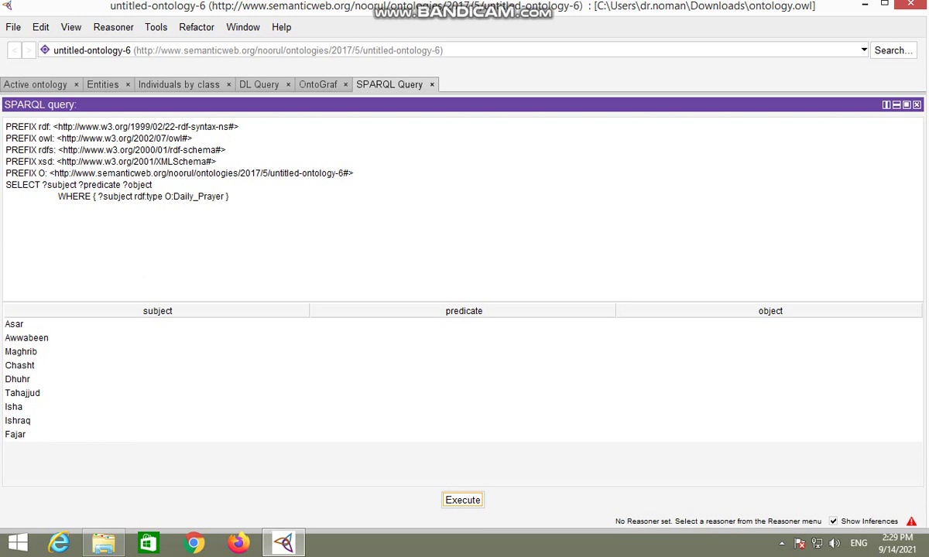
- Restore the WHERE pattern to the variables ?predicate and ?object in place of rdf:type and O:Daily_Prayer
drag(136, 196, 164, 196)
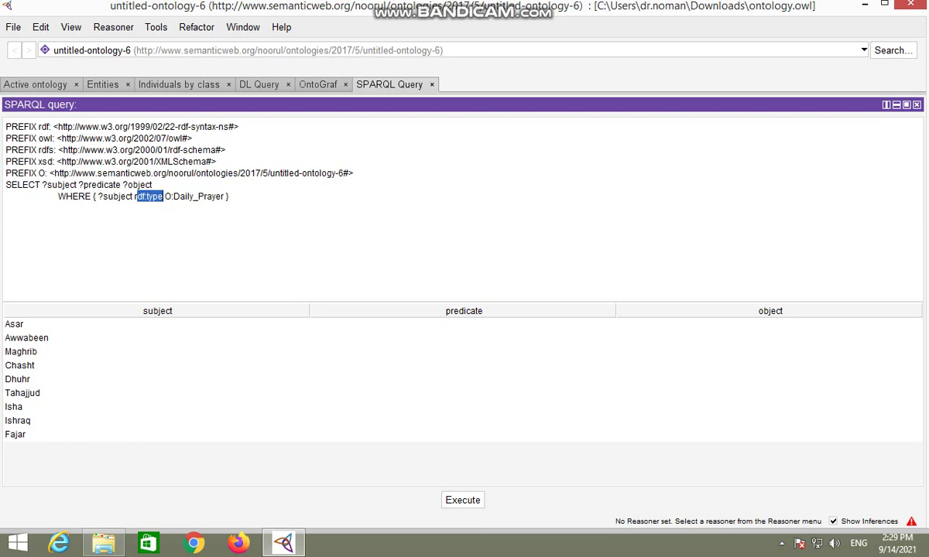
text(?)
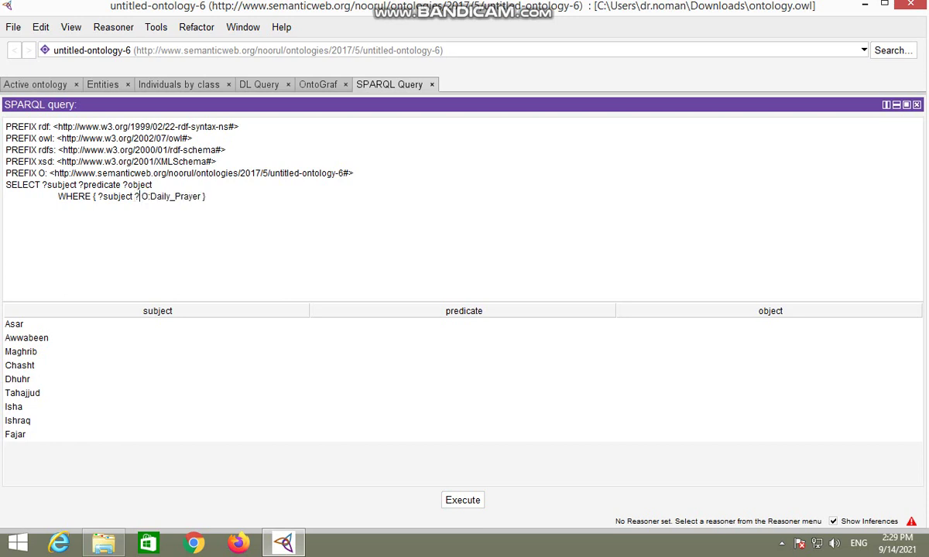
text(predicate)
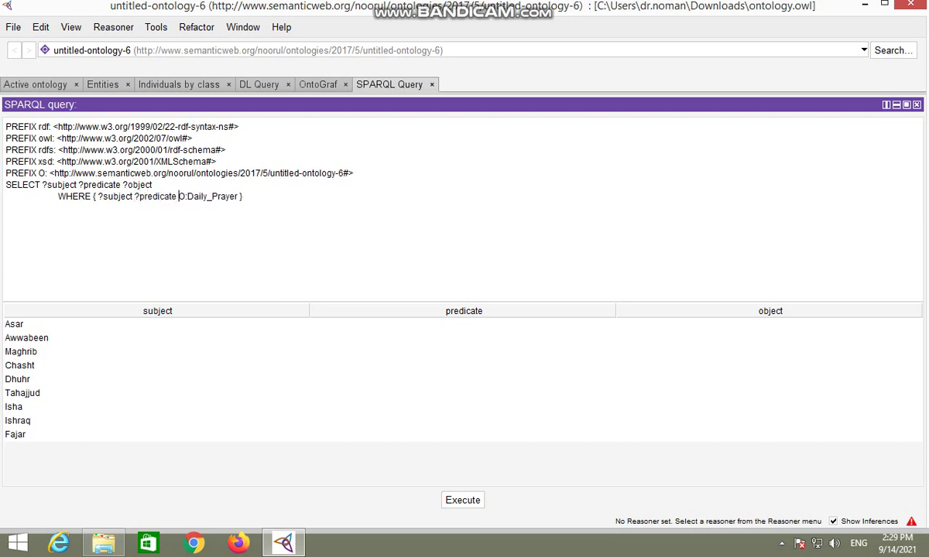
drag(179, 196, 237, 196)
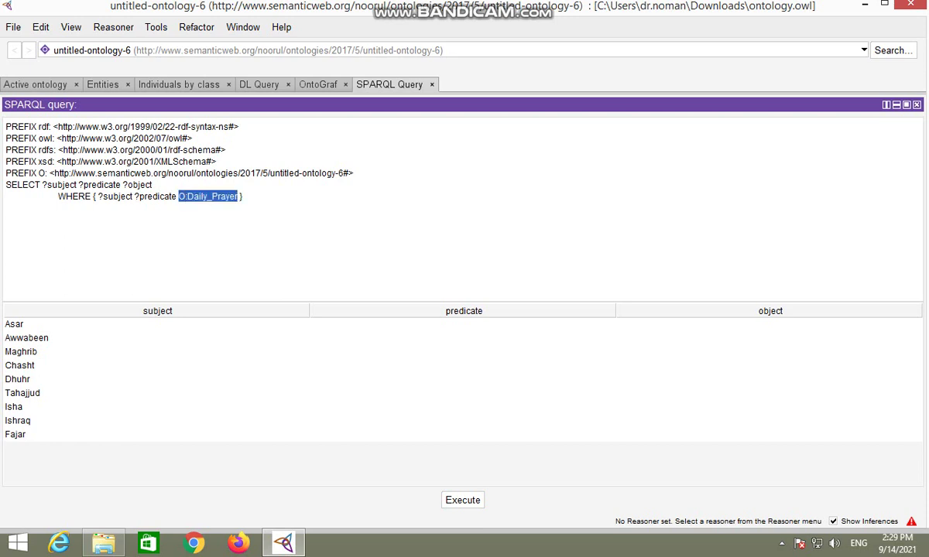
text(?object)
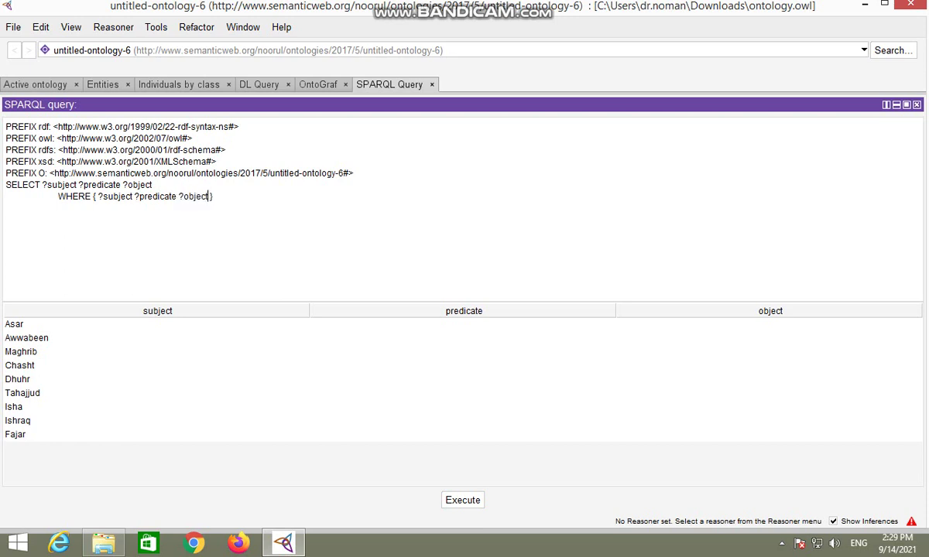
- Run the all-triples query, and replace ?object in the WHERE pattern with O:Ablution_Nullification to query the subjects and predicates pointing to it
click(462, 500)
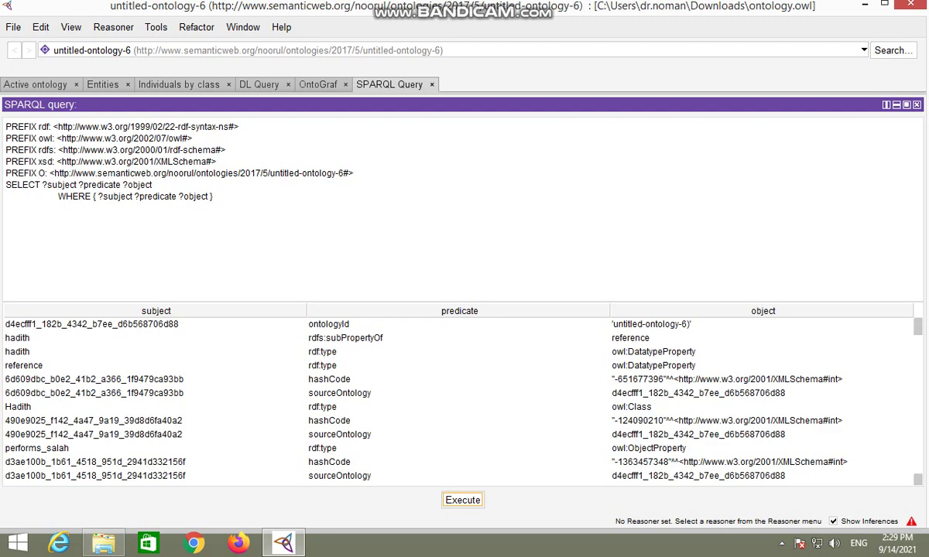
scroll(462, 400, down, 3)
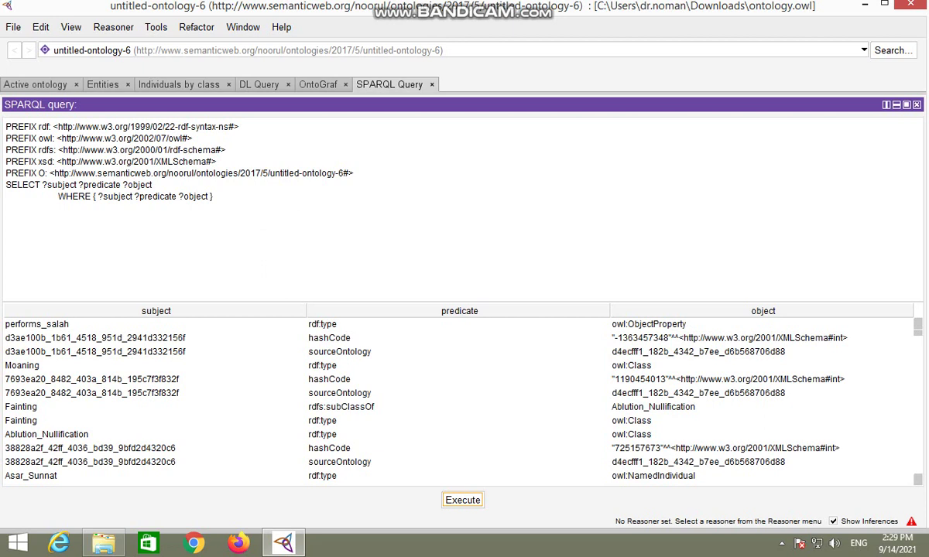
double_click(193, 196)
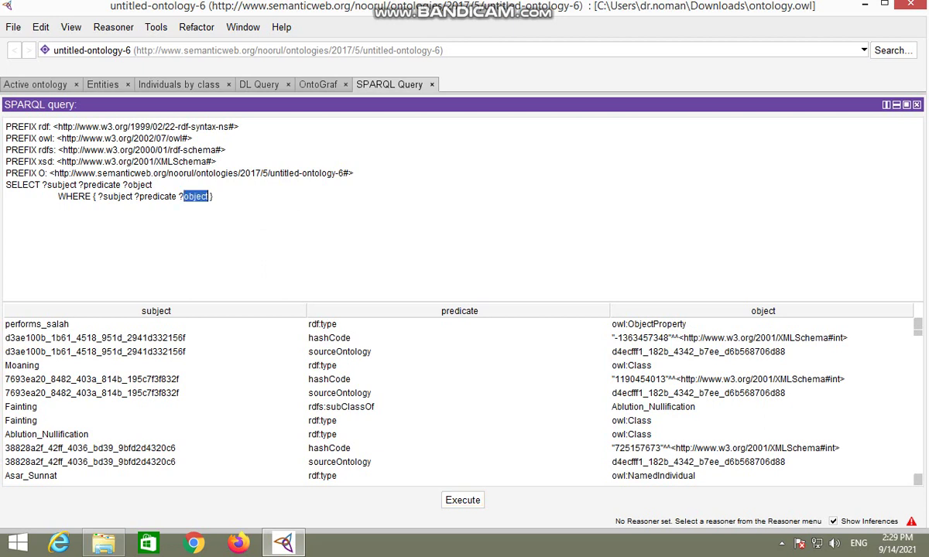
key(BackSpace)
key(BackSpace)
text(O)
text(:Ablut)
text(ion_Null)
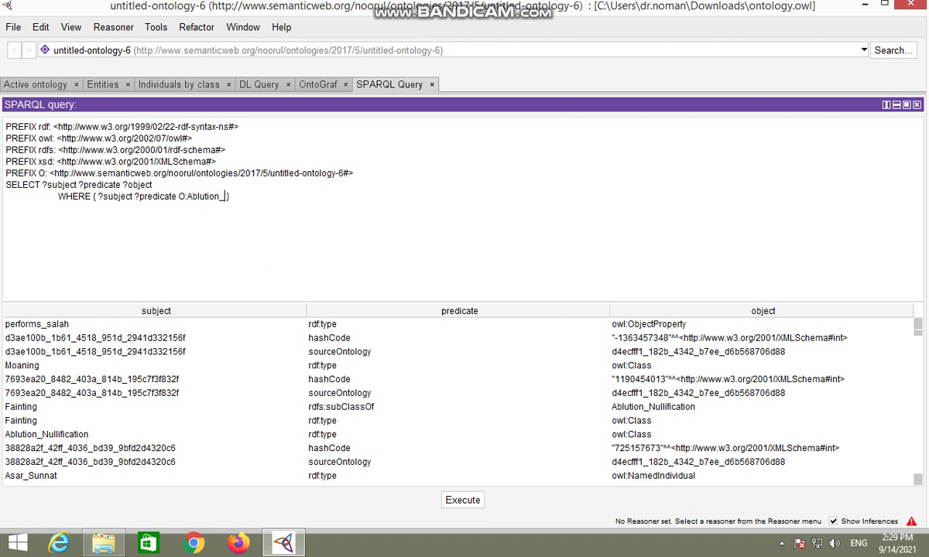
text(ification)
click(462, 500)
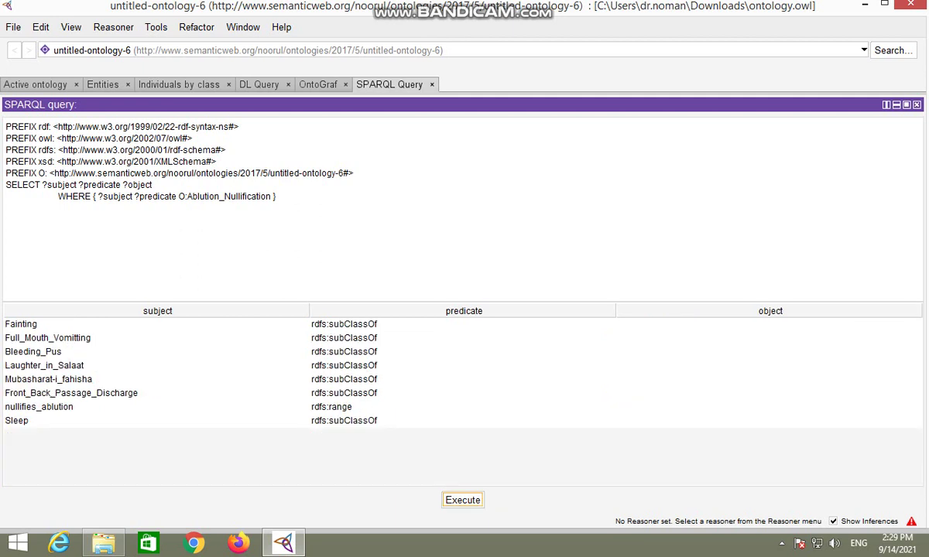
- Go through the first four result rows one by one, from Fainting to Laughter_in_Salaat
click(46, 325)
click(48, 338)
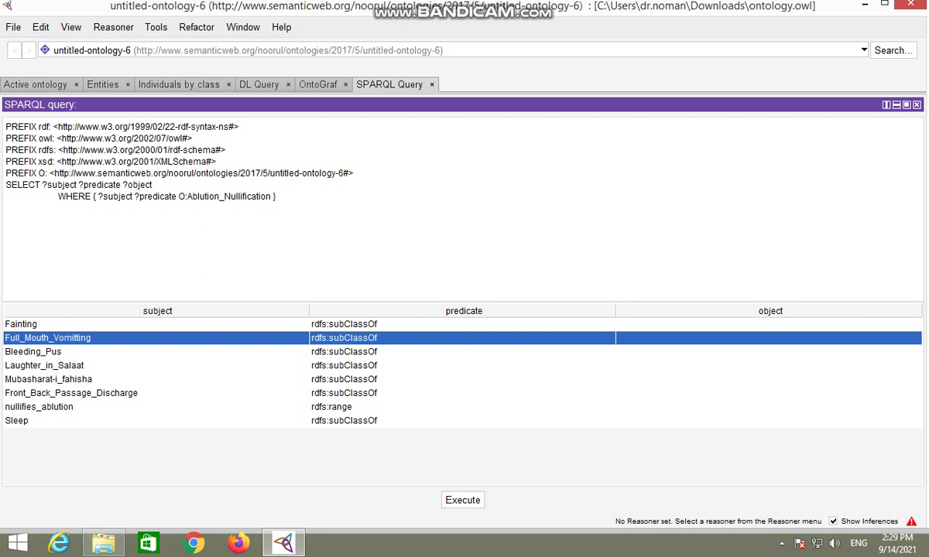
click(33, 353)
click(44, 365)
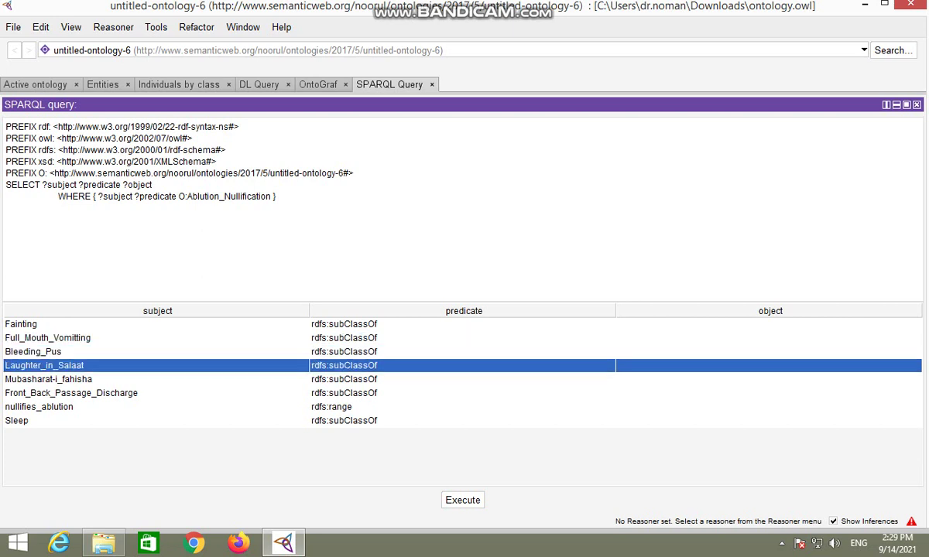